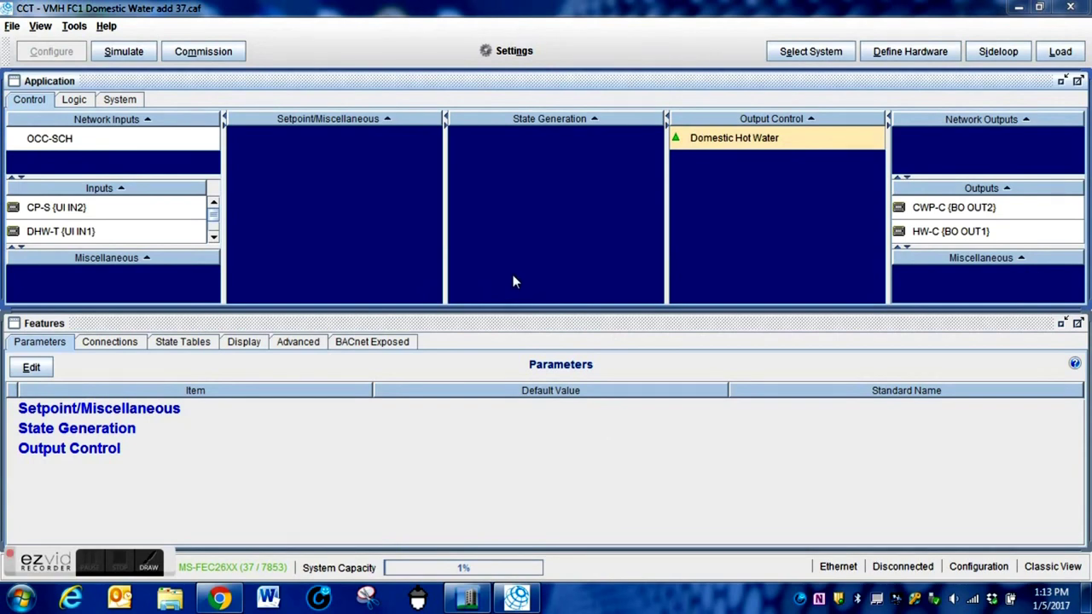
Maximize the Application pane and resize the Inputs list so all its points fit with spare room below.
left_click(1078, 81)
left_click_drag(105, 295, 122, 149)
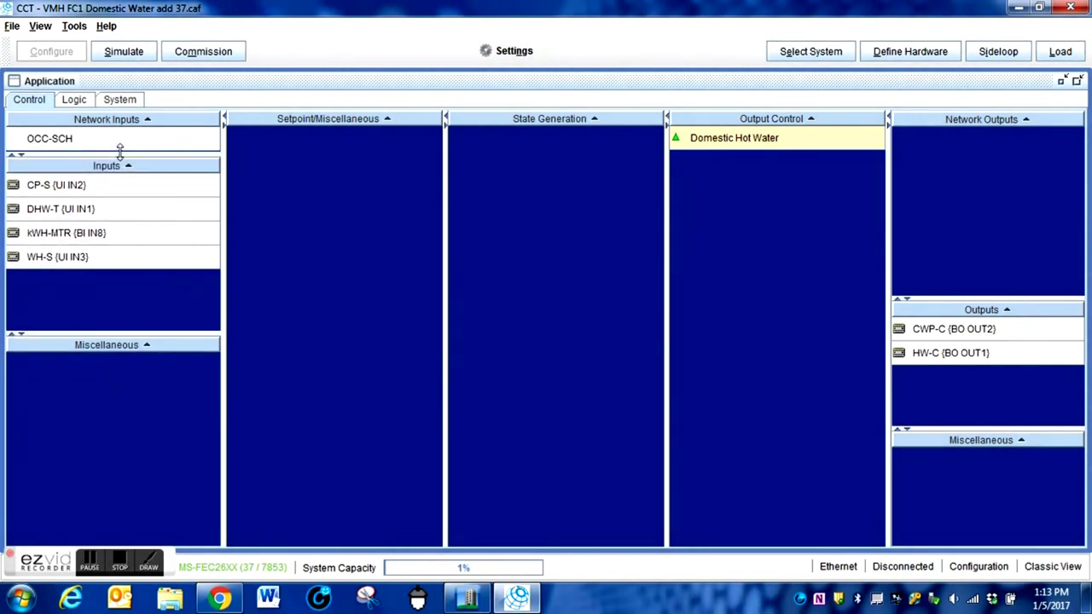
left_click_drag(116, 331, 119, 364)
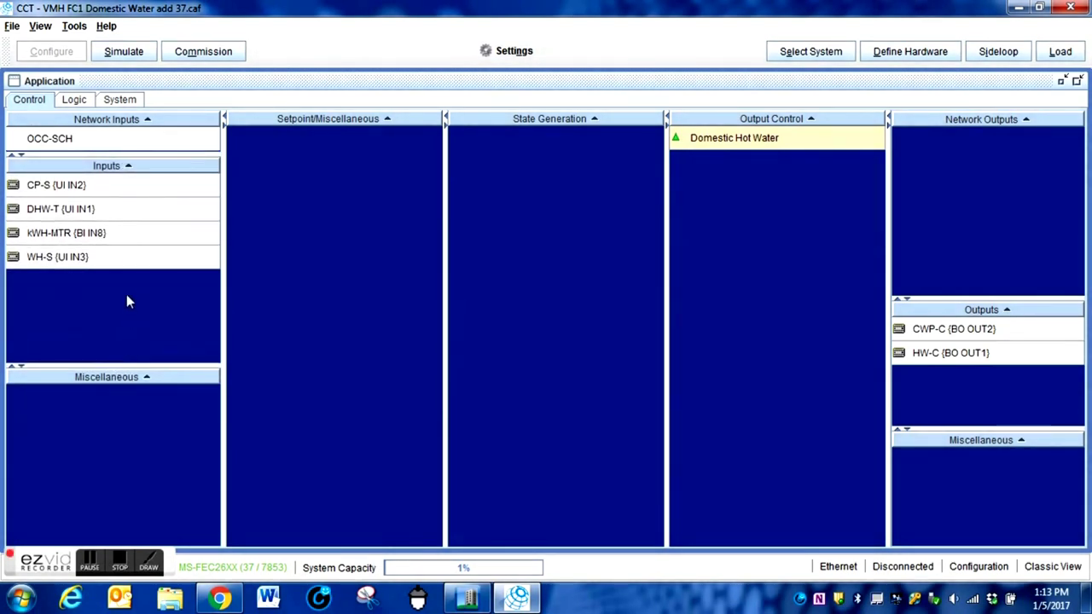
Add one Miscellaneous Metered binary input with the Dry Contact Pulsed signal, MISC-MTR, filtering the modules by "mtr".
right_click(122, 168)
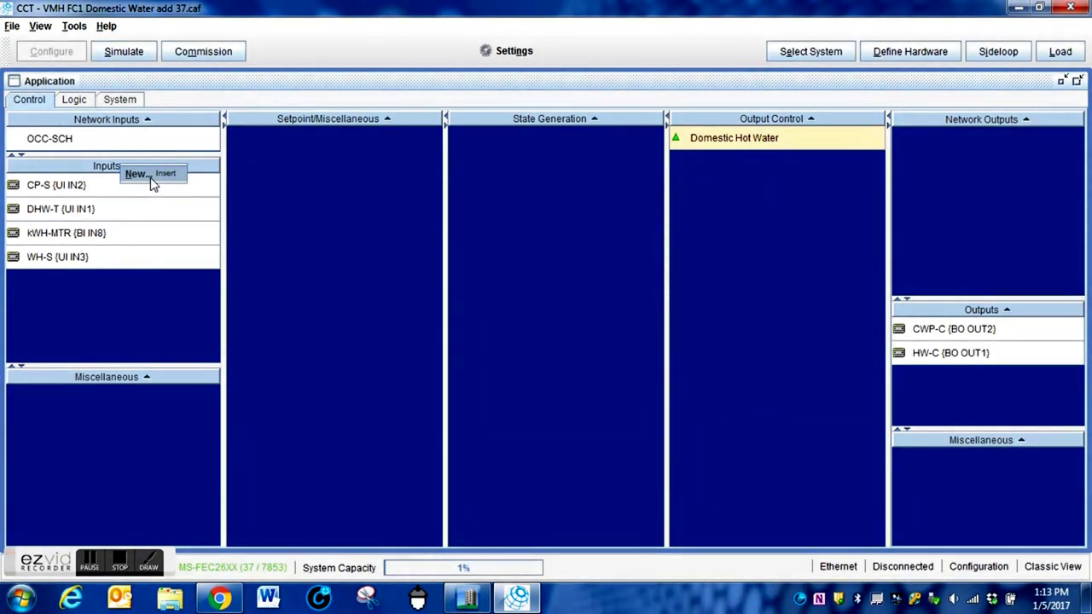
left_click(141, 174)
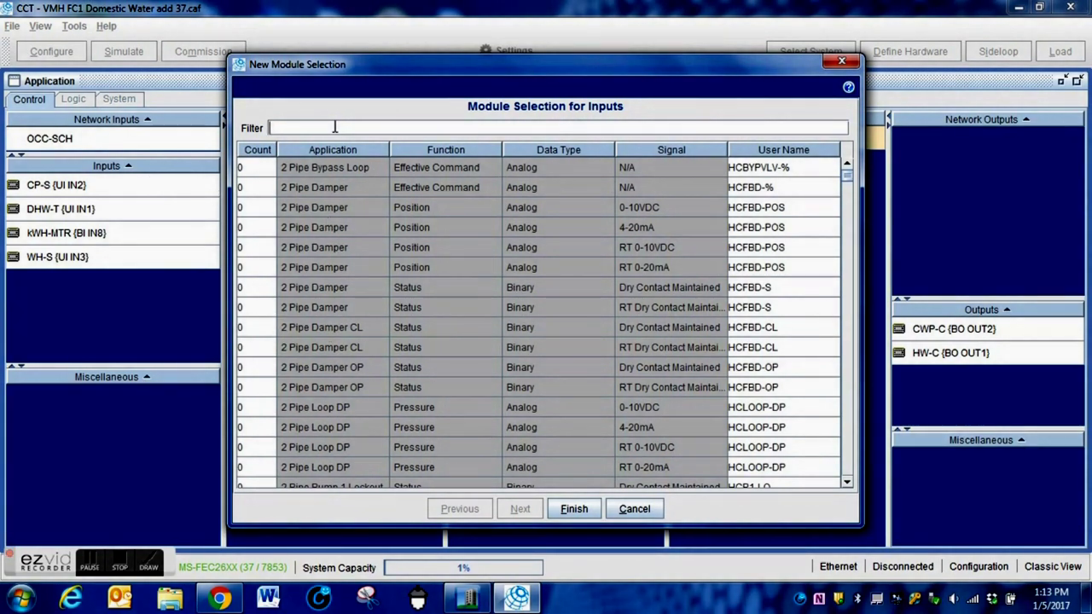
type("mtr")
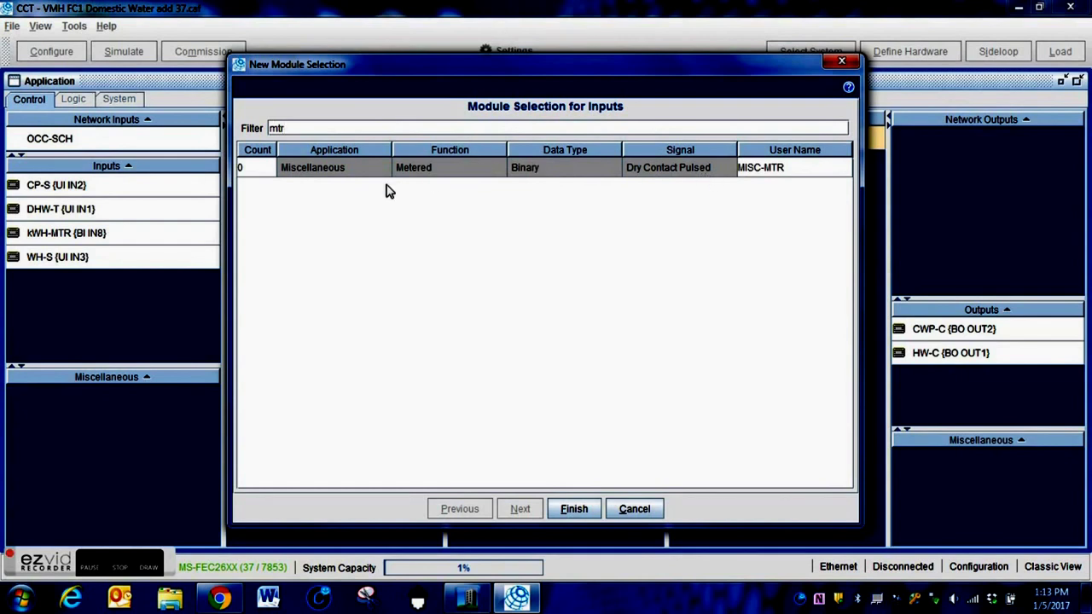
double_click(268, 167)
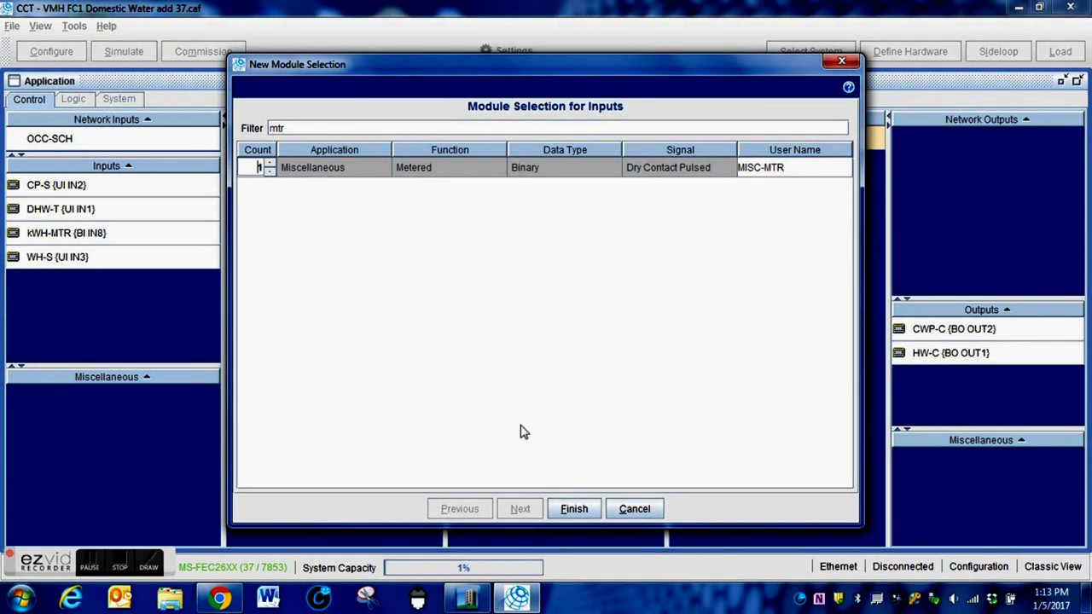
left_click(576, 509)
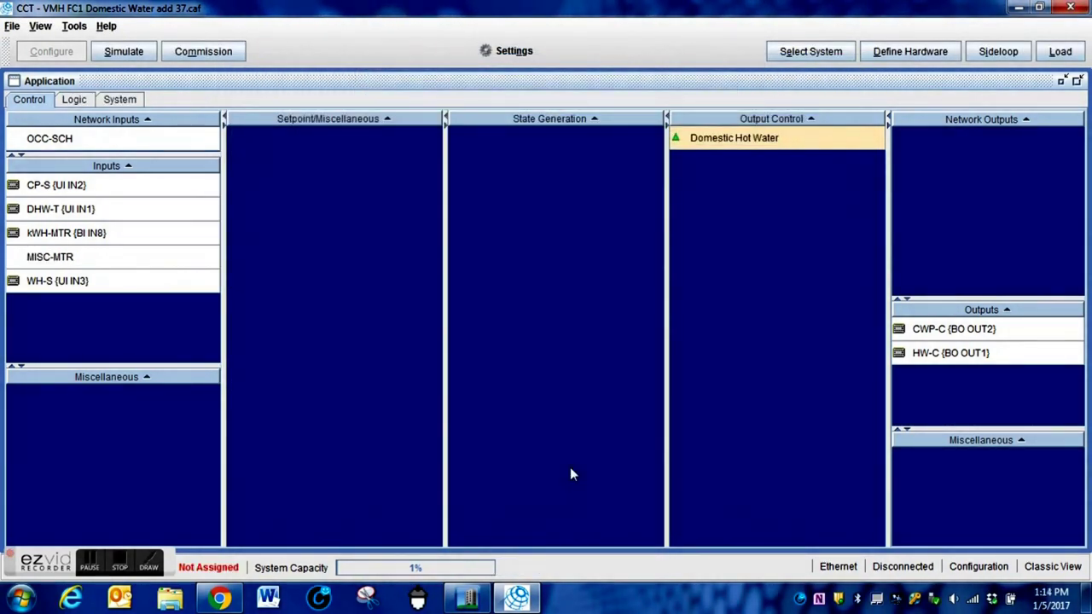
Rename the MISC-MTR input to "Domestic Water", apply the change and close its details.
left_click(88, 267)
double_click(88, 267)
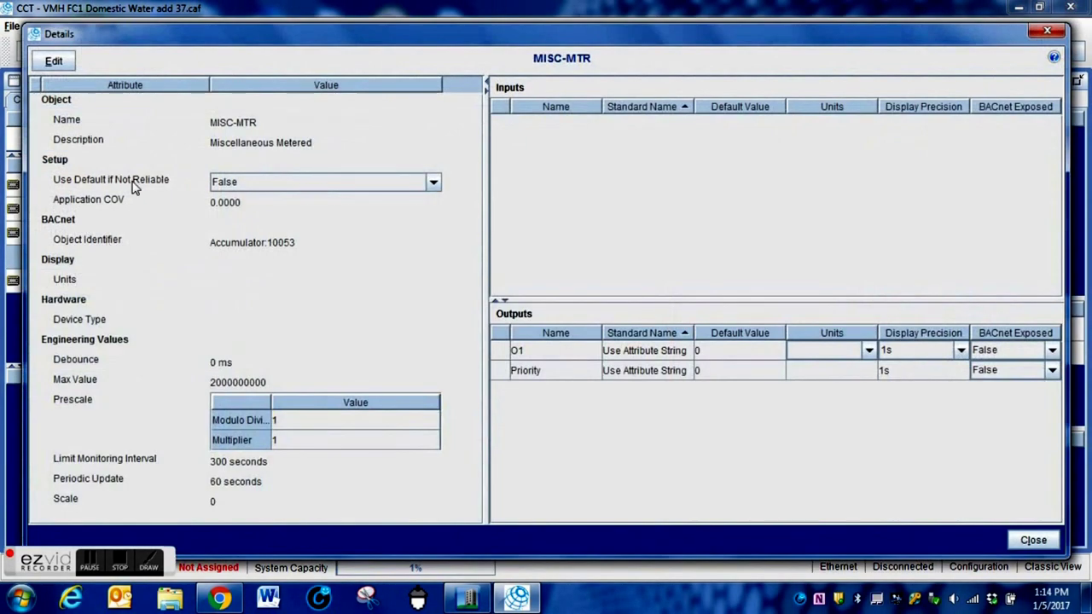
left_click(55, 65)
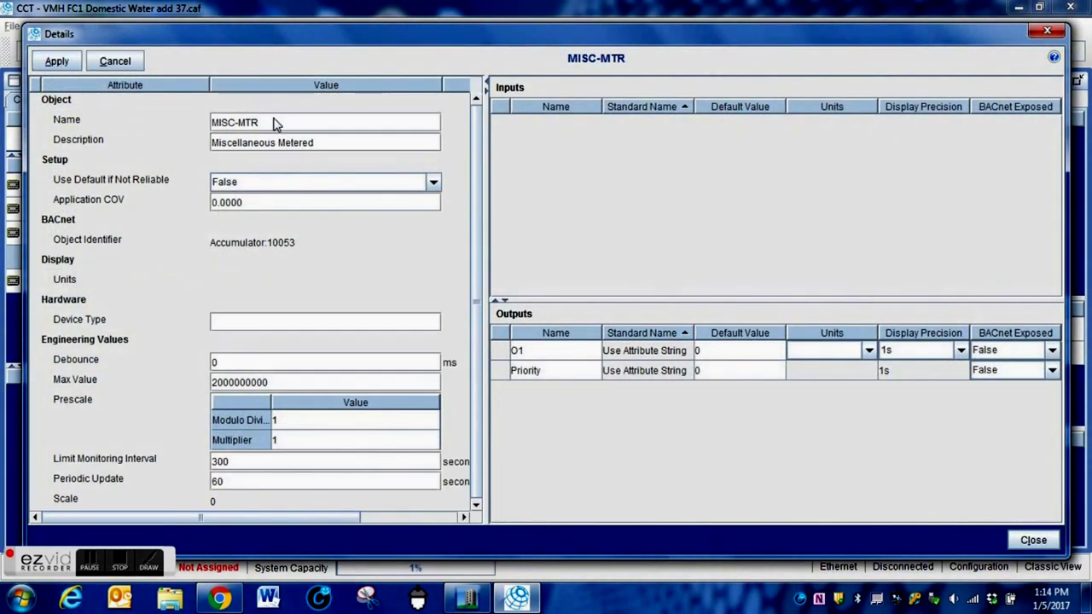
triple_click(276, 121)
type("Domestic")
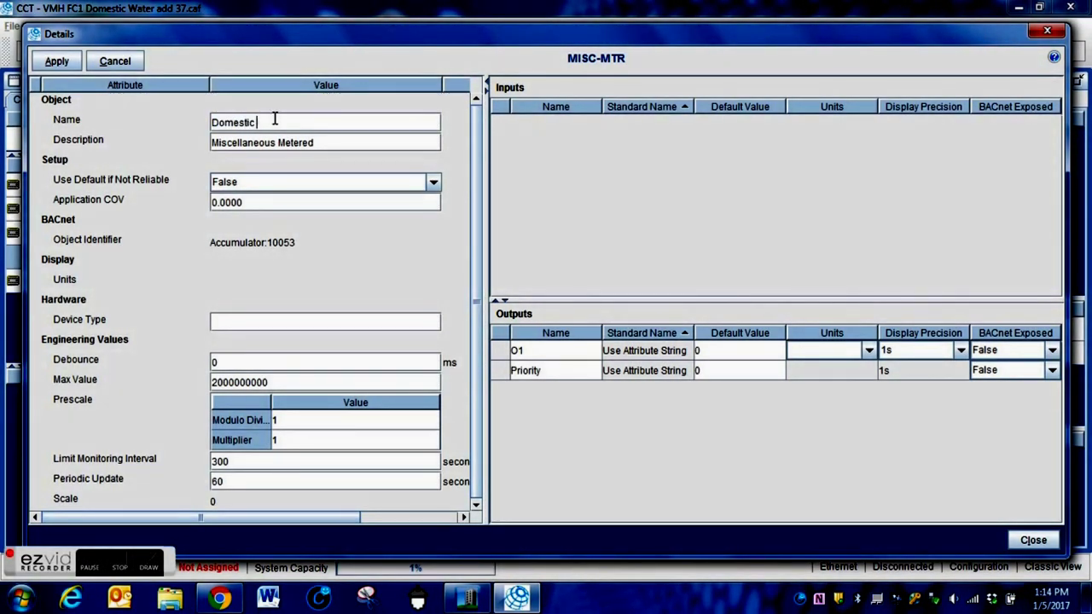
type(" Water")
left_click(50, 62)
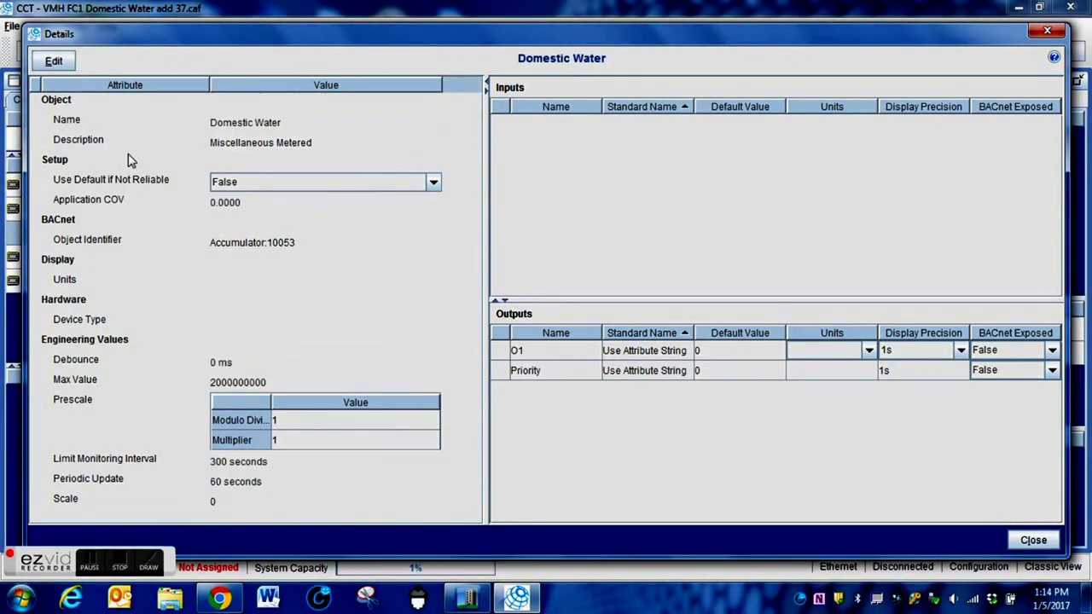
left_click(1029, 542)
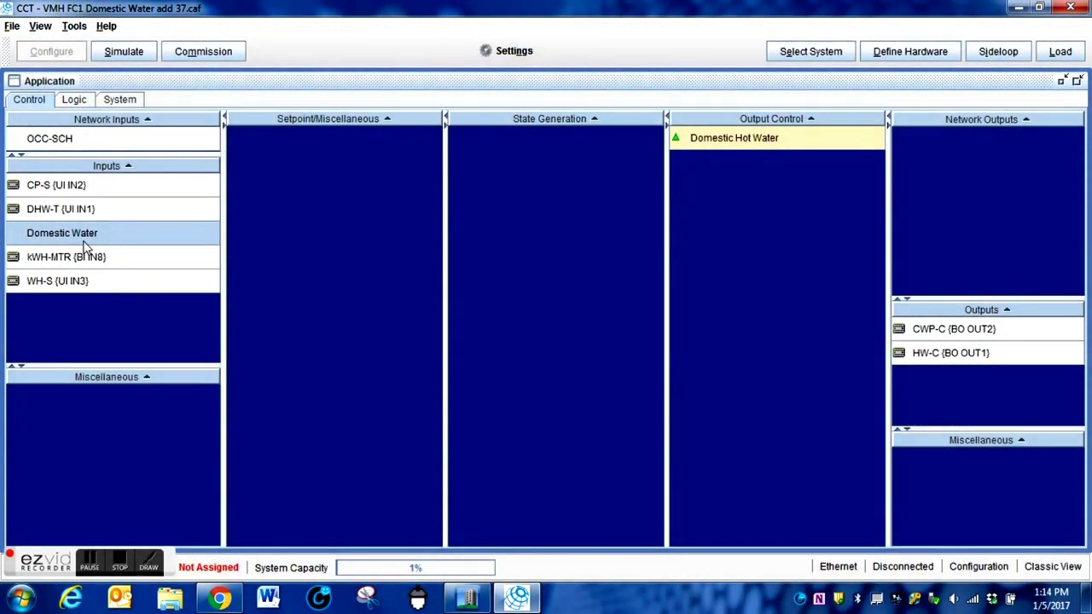
Assign the unassigned Domestic Water point to controller input BI IN7 in the hardware definition, then close it.
mouse_move(122, 245)
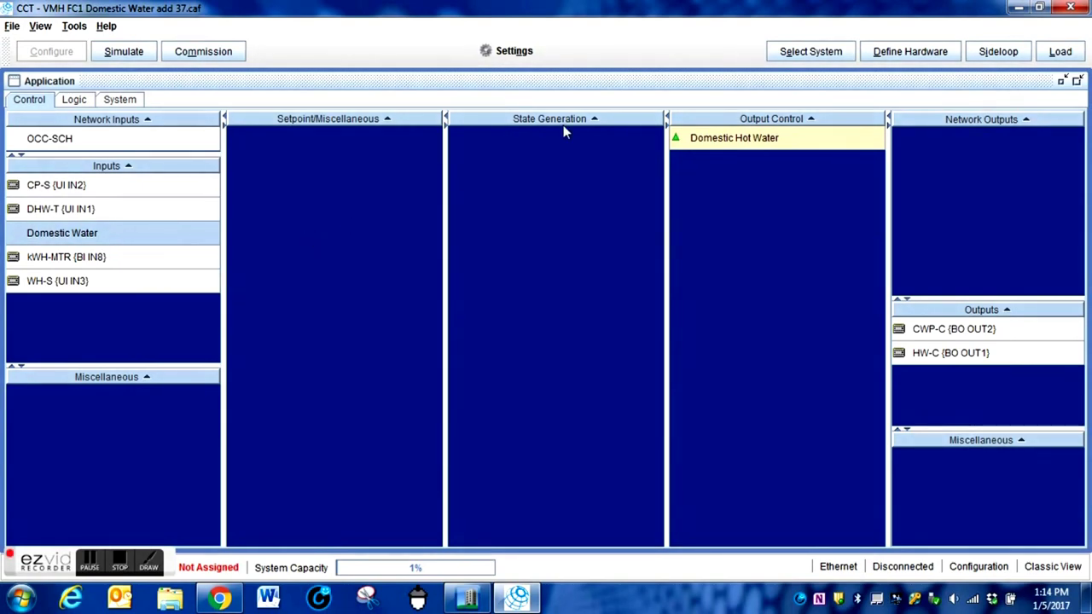
left_click(910, 52)
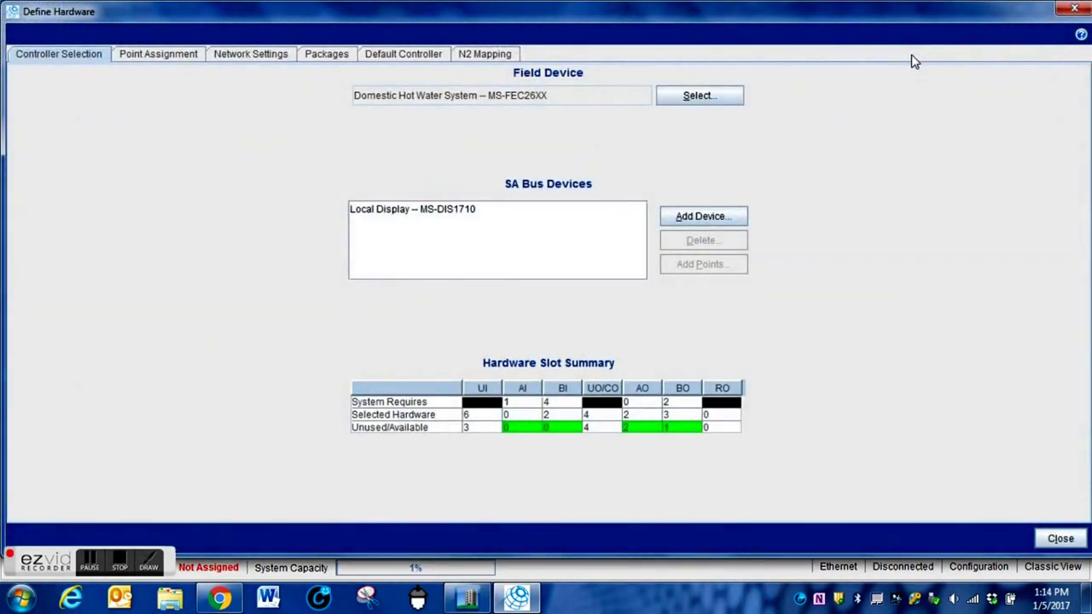
left_click(154, 56)
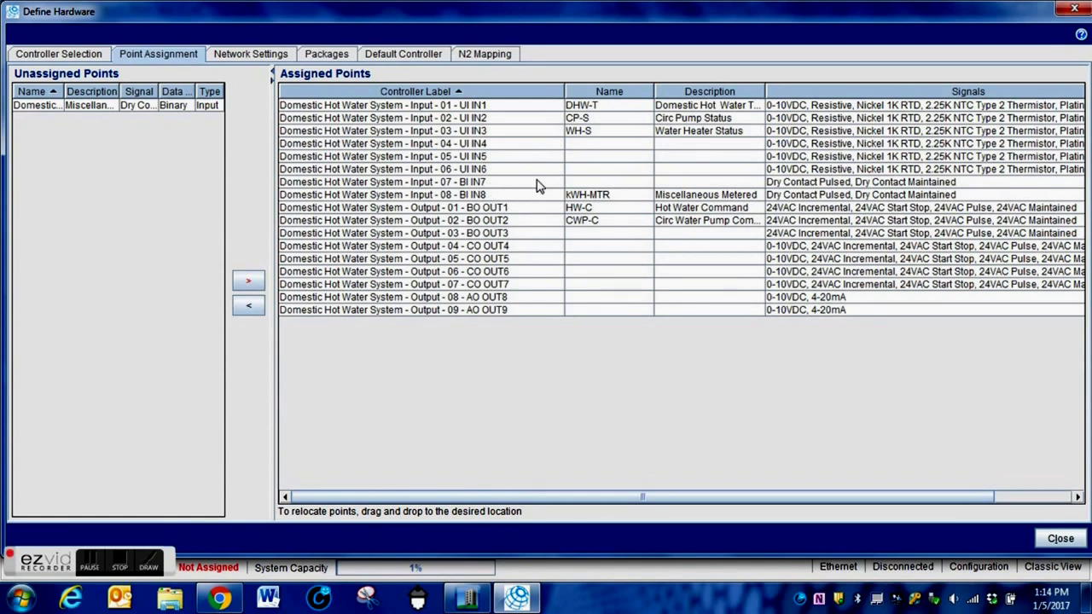
left_click(142, 106)
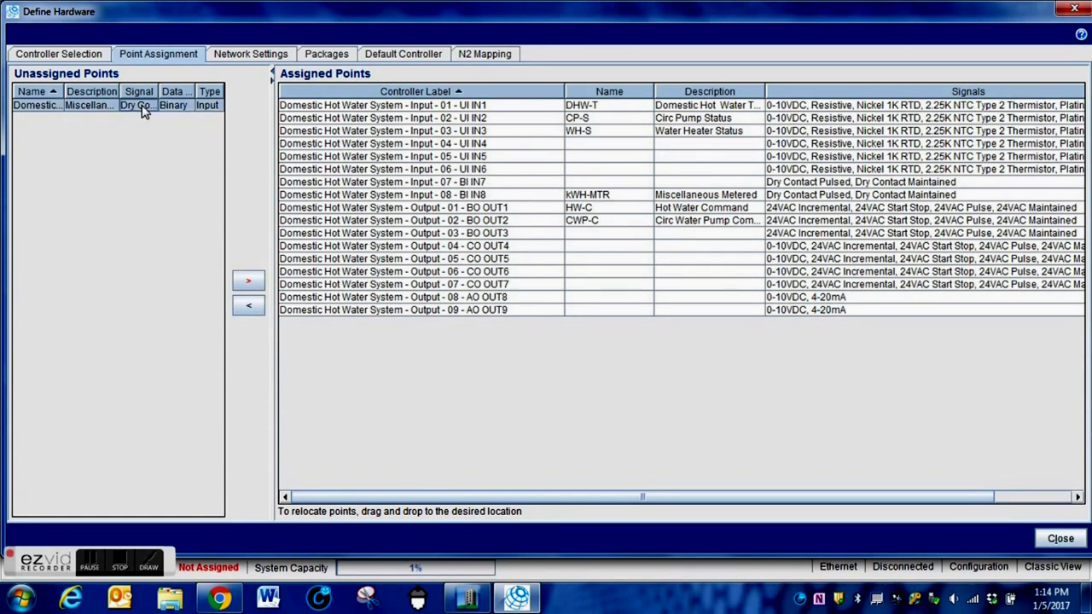
left_click(250, 284)
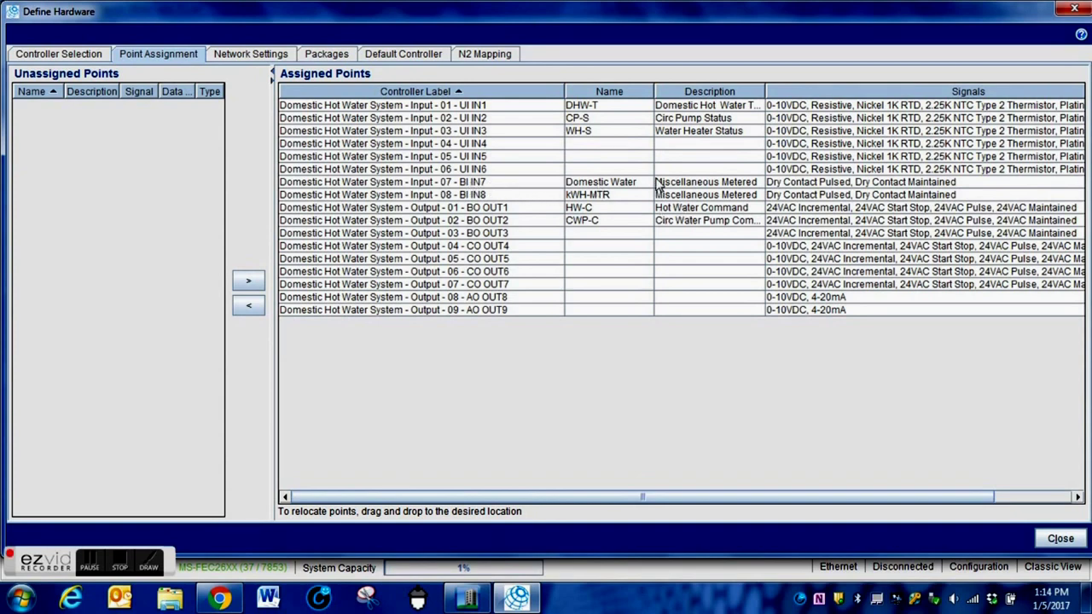
left_click(1076, 543)
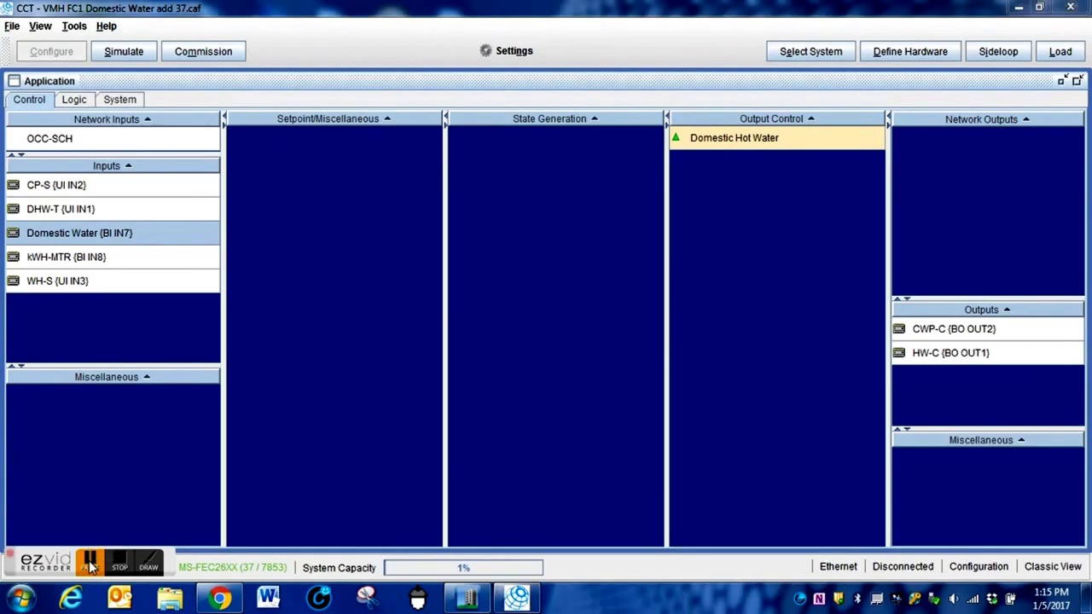
left_click(89, 561)
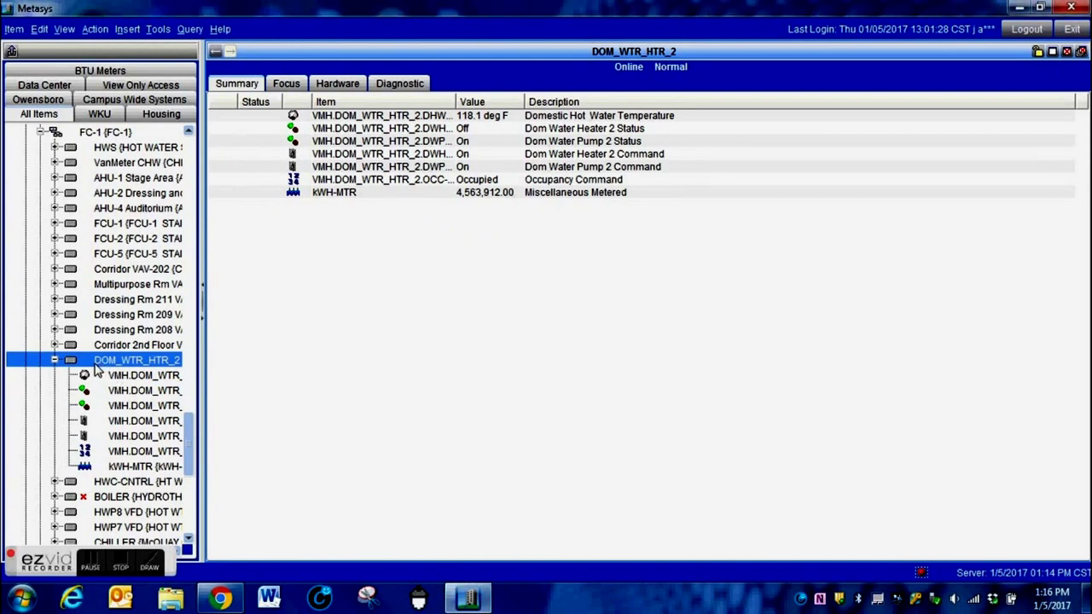
In Metasys, start inserting a field point under DOM_WTR_HTR_2 and rerun the assisted auto discovery of its points.
left_click(125, 30)
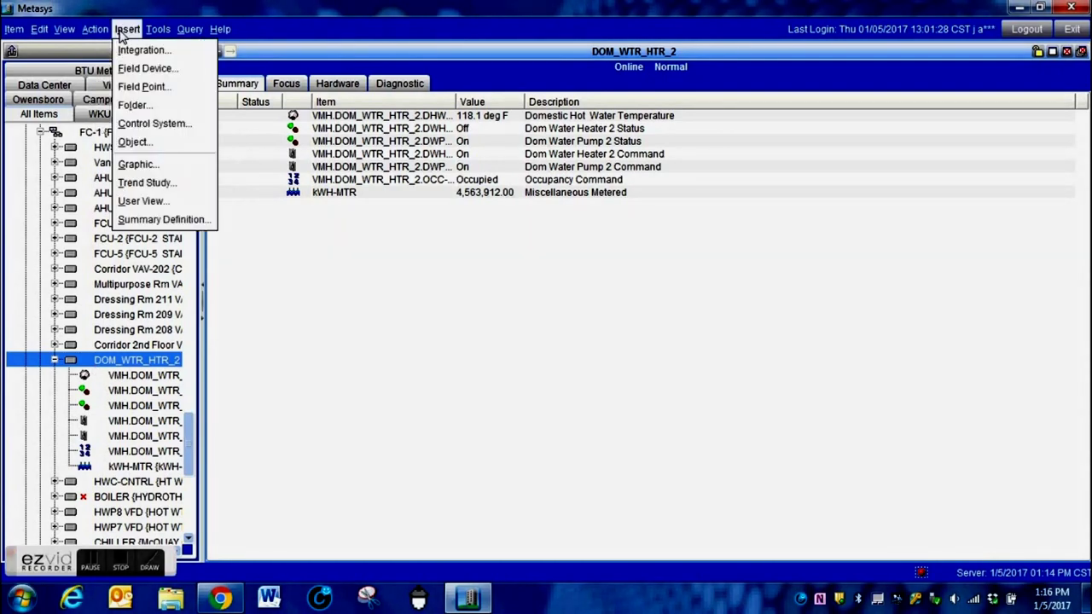
left_click(130, 88)
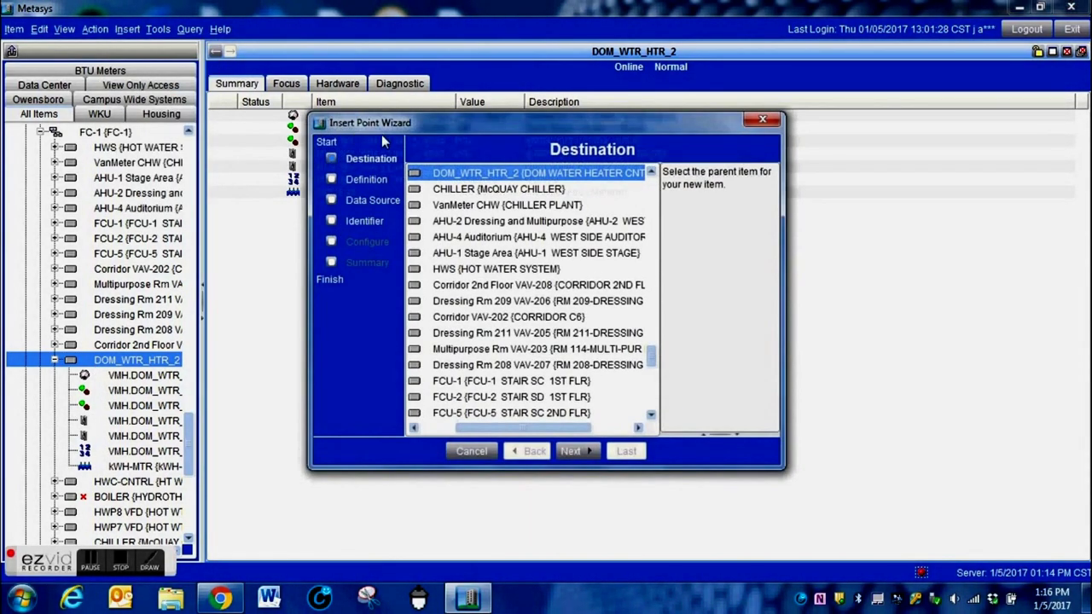
left_click(578, 451)
left_click(520, 209)
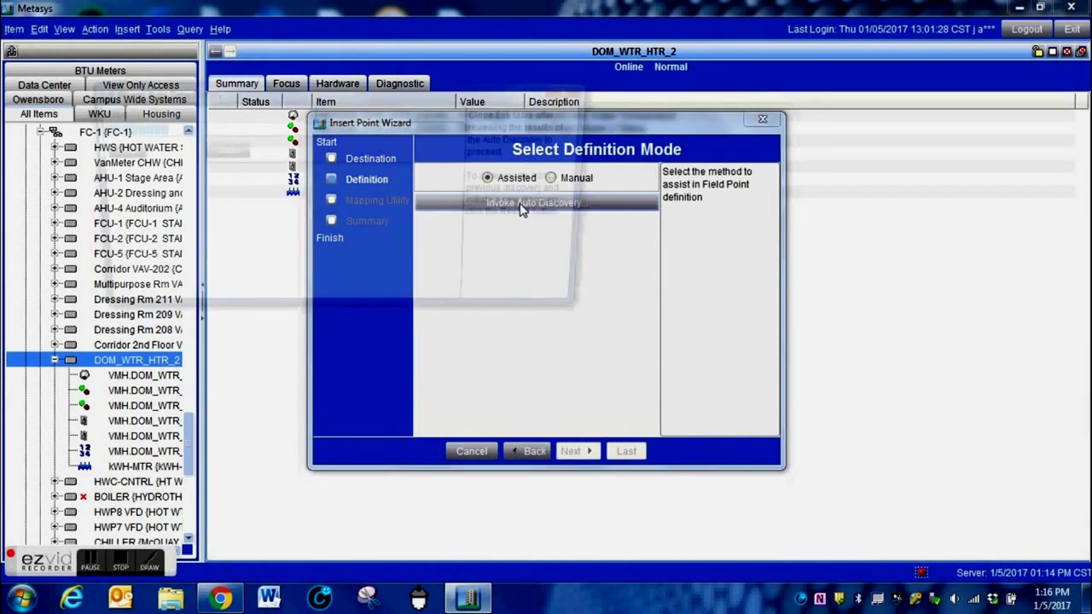
left_click(164, 149)
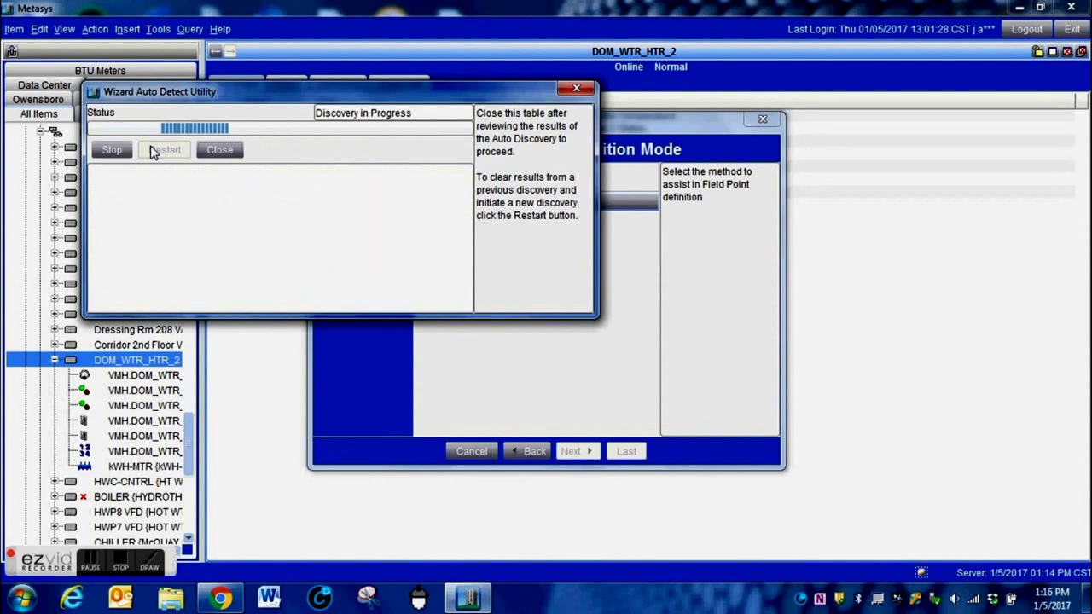
left_click(218, 150)
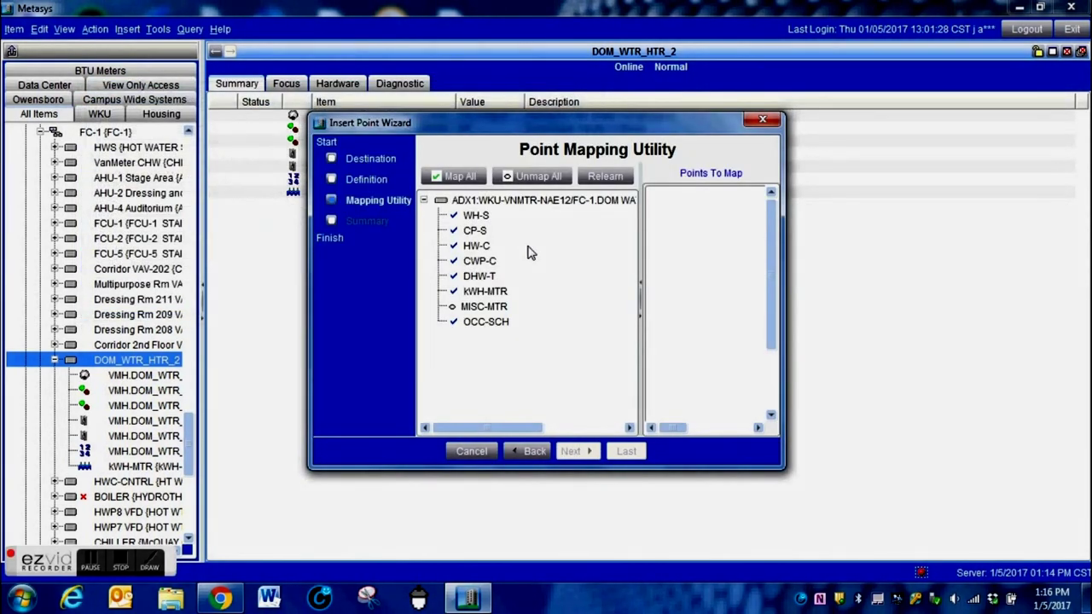
Map the discovered MISC-MTR point and create it under DOM_WTR_HTR_2.
left_click(451, 310)
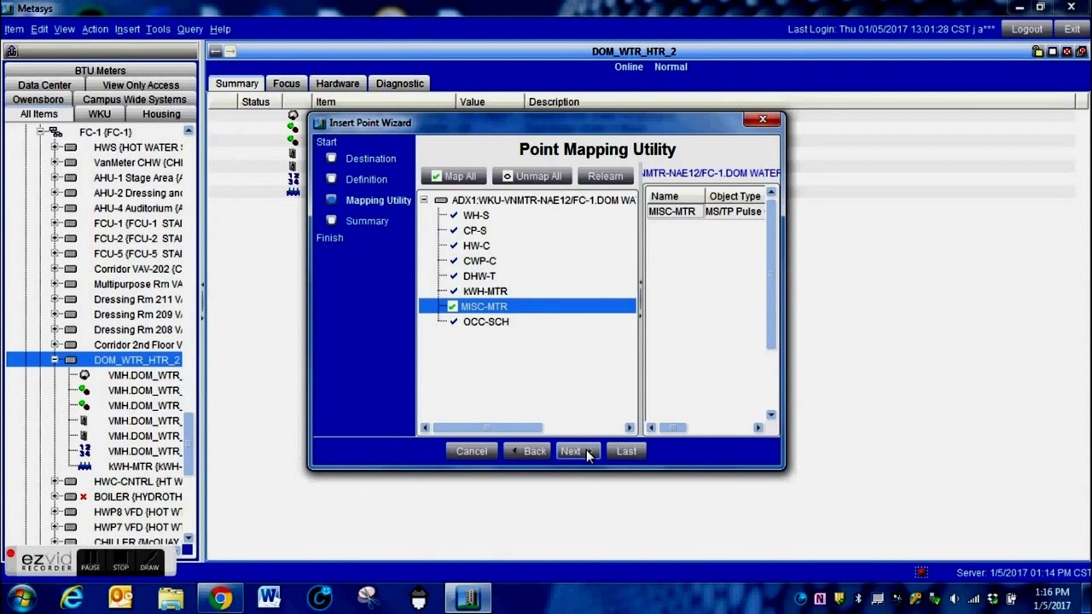
left_click(574, 451)
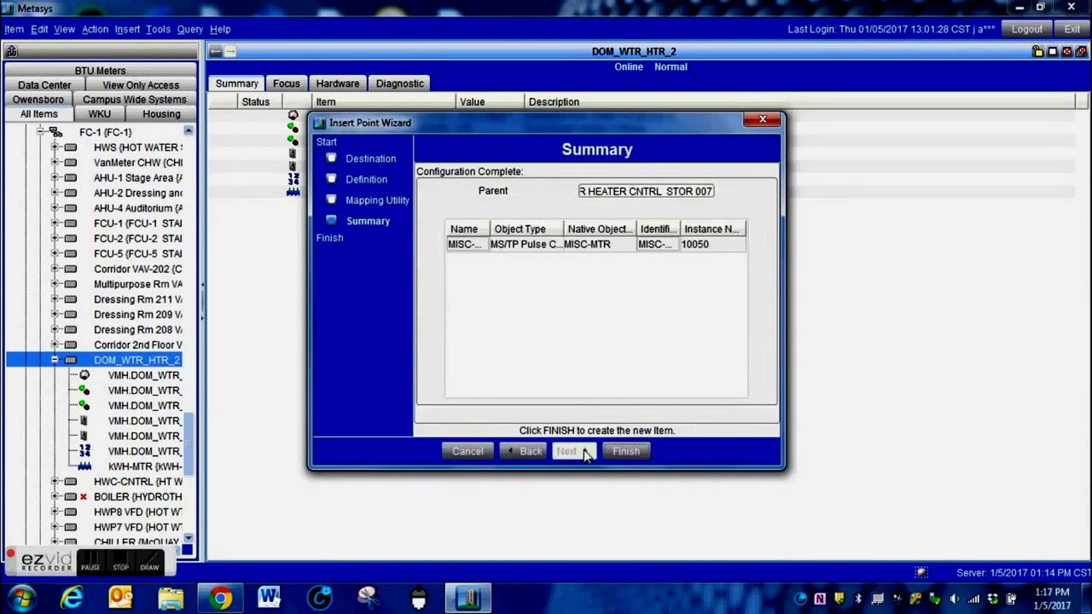
left_click(611, 450)
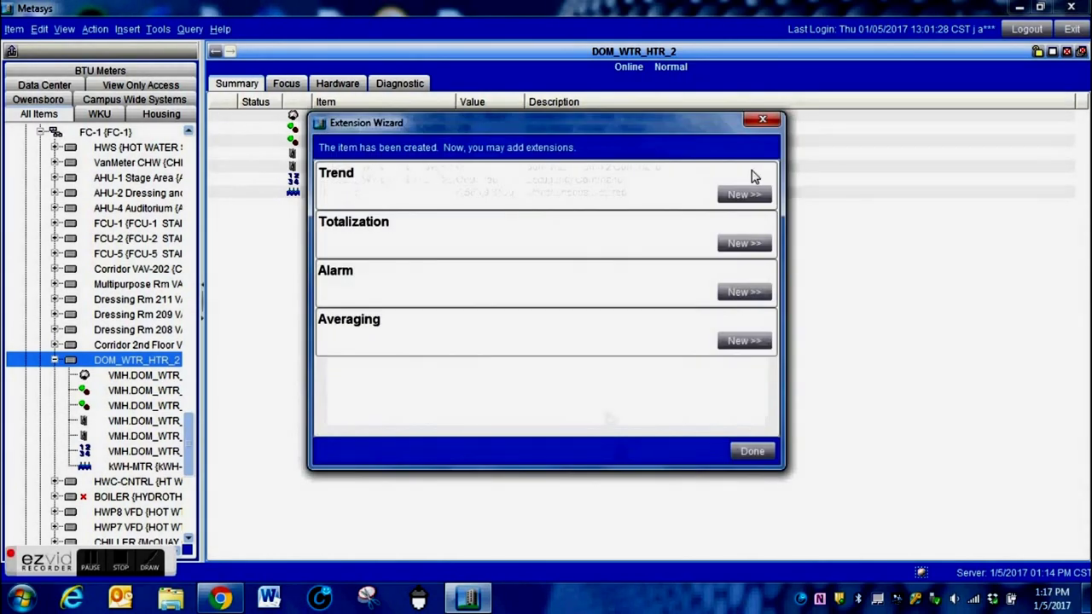
Add a trend extension on Scaled Present Value to the new MISC-MTR point with the default settings and finish the extensions.
left_click(739, 194)
left_click(577, 451)
left_click(577, 451)
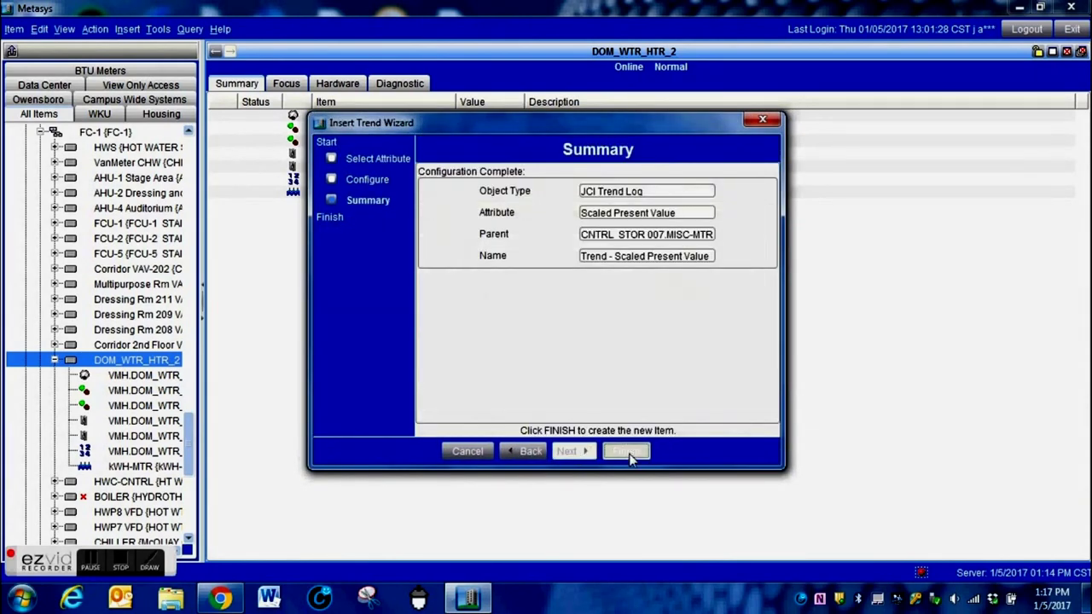
left_click(629, 452)
left_click(747, 447)
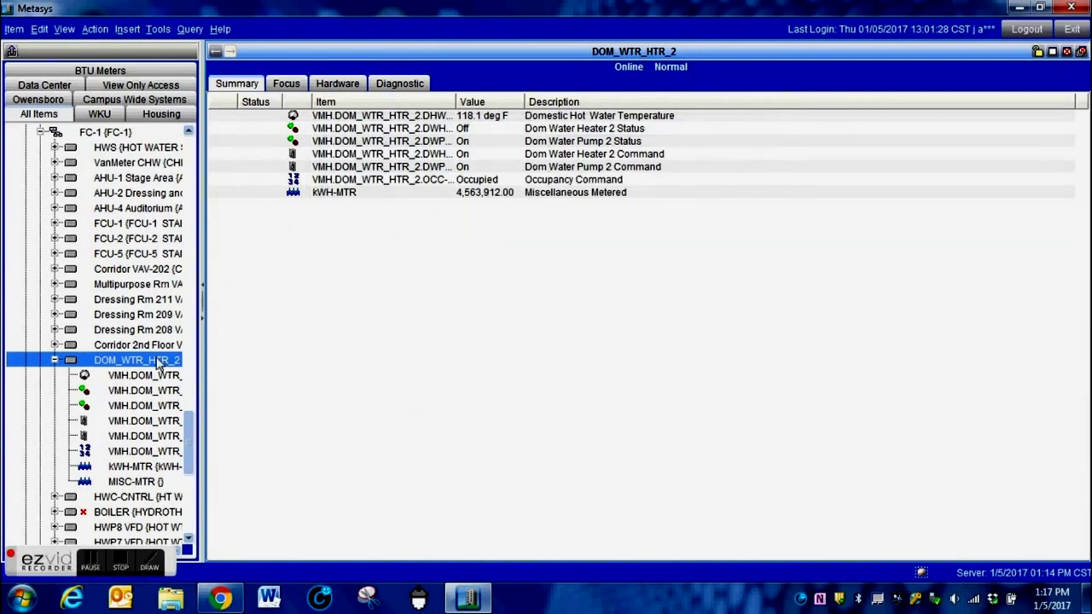
View the MISC-MTR point from the DOM_WTR_HTR_2 summary, rename it "Domestic Water Pulse" and save the change.
right_click(401, 207)
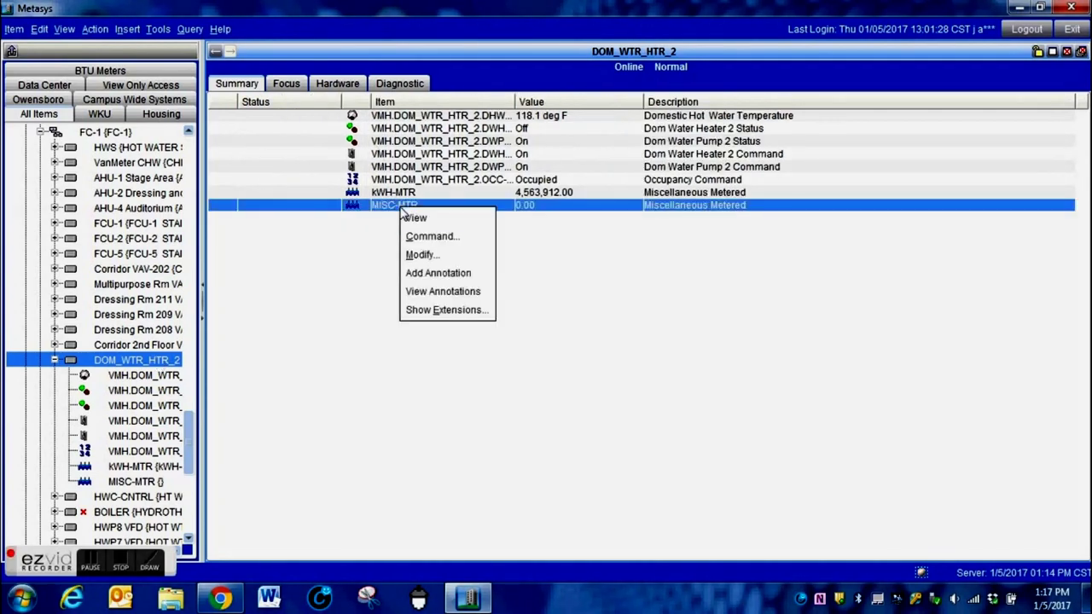
left_click(416, 217)
left_click(230, 104)
left_click(475, 160)
triple_click(475, 159)
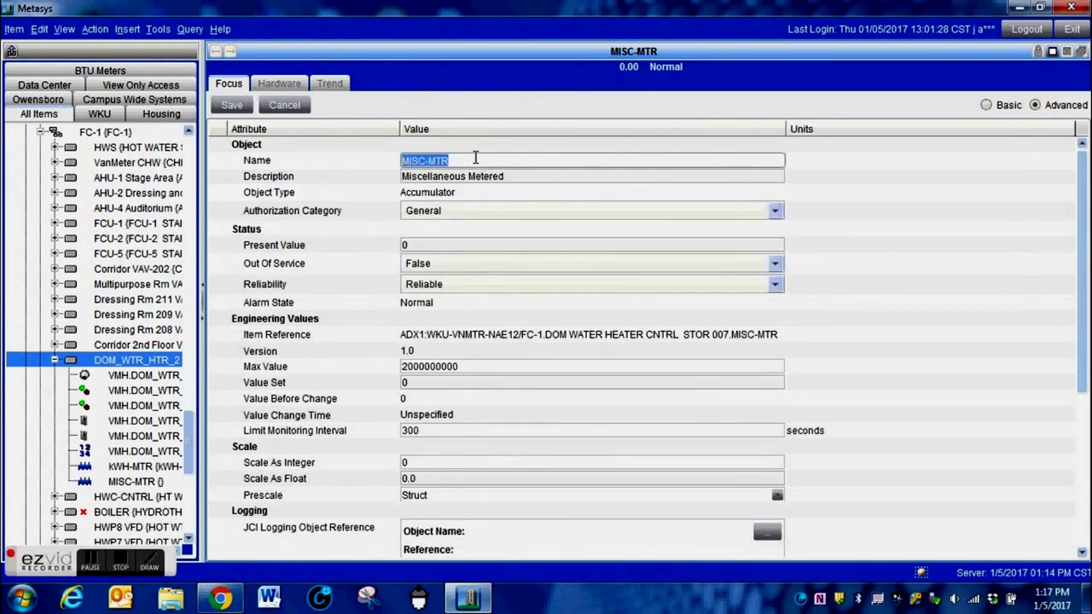
type("Domestic Water Pulse")
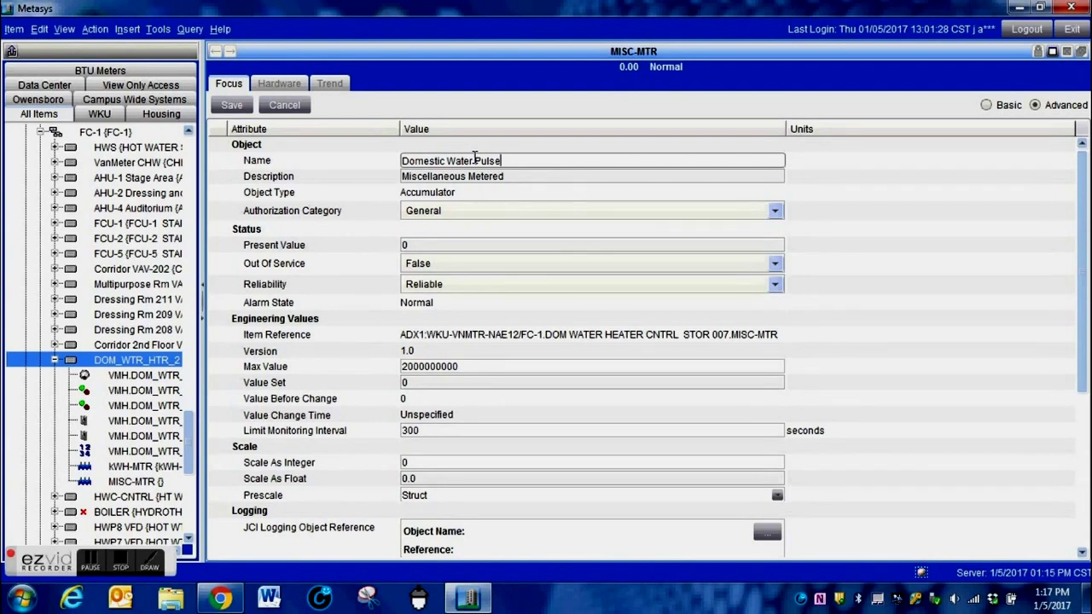
left_click(231, 104)
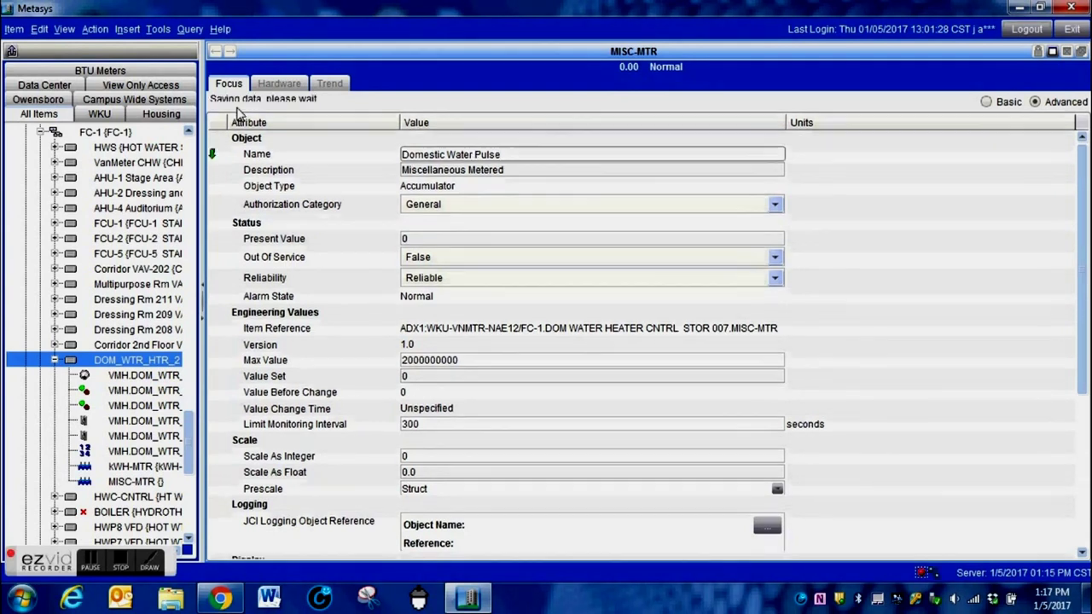
Go back to the DOM_WTR_HTR_2 summary and refresh the navigation tree.
left_click(218, 53)
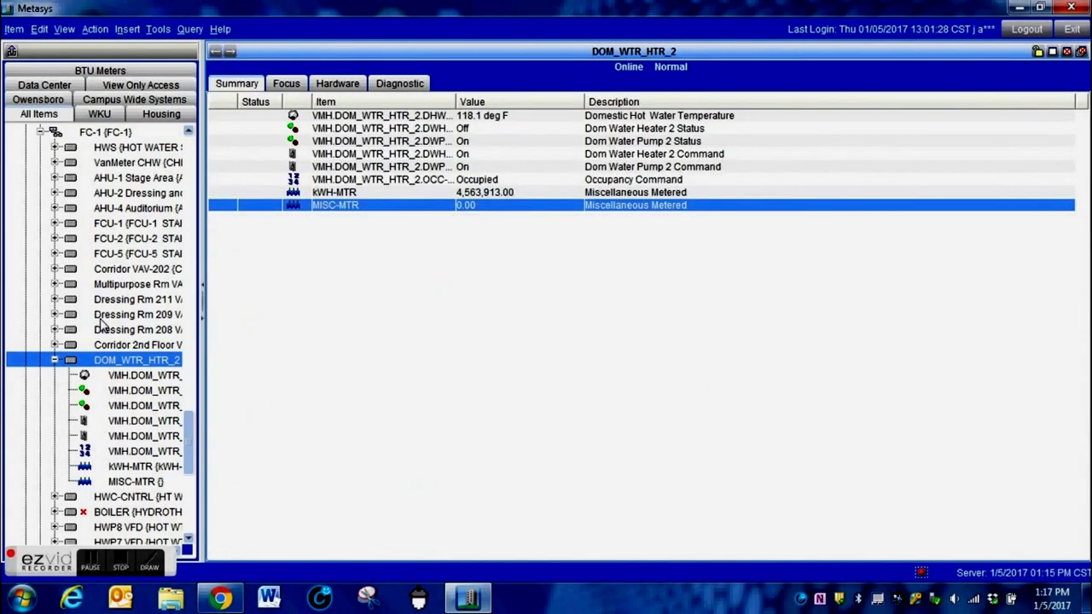
right_click(110, 55)
left_click(132, 81)
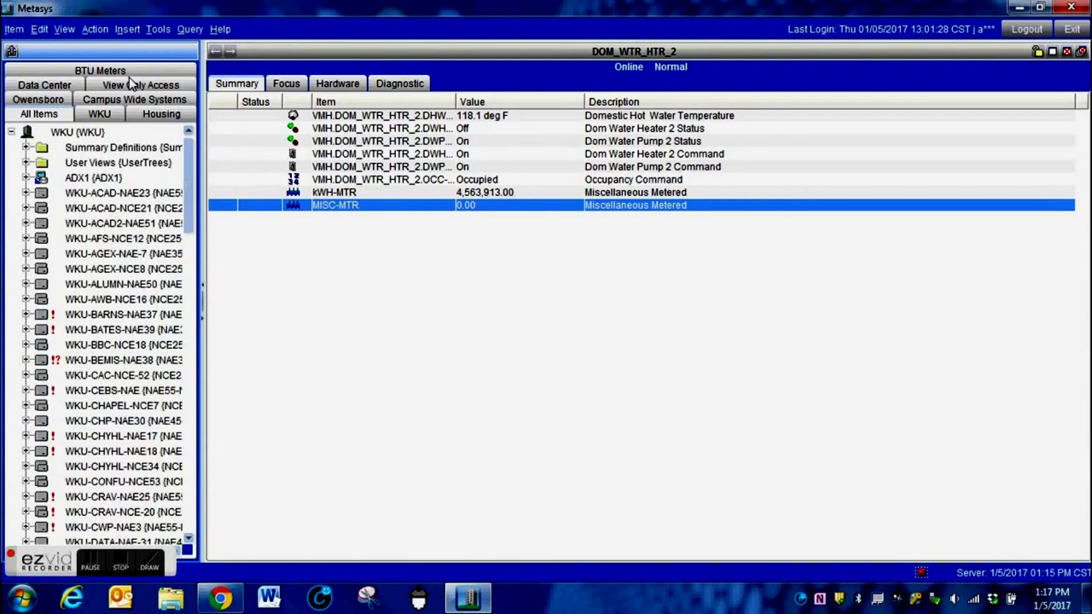
Close the current view and reopen the DOM_WTR_HTR_2 summary from FC-1 under WKU-VNMTR-NAE12.
left_click_drag(182, 232, 193, 536)
left_click(1081, 52)
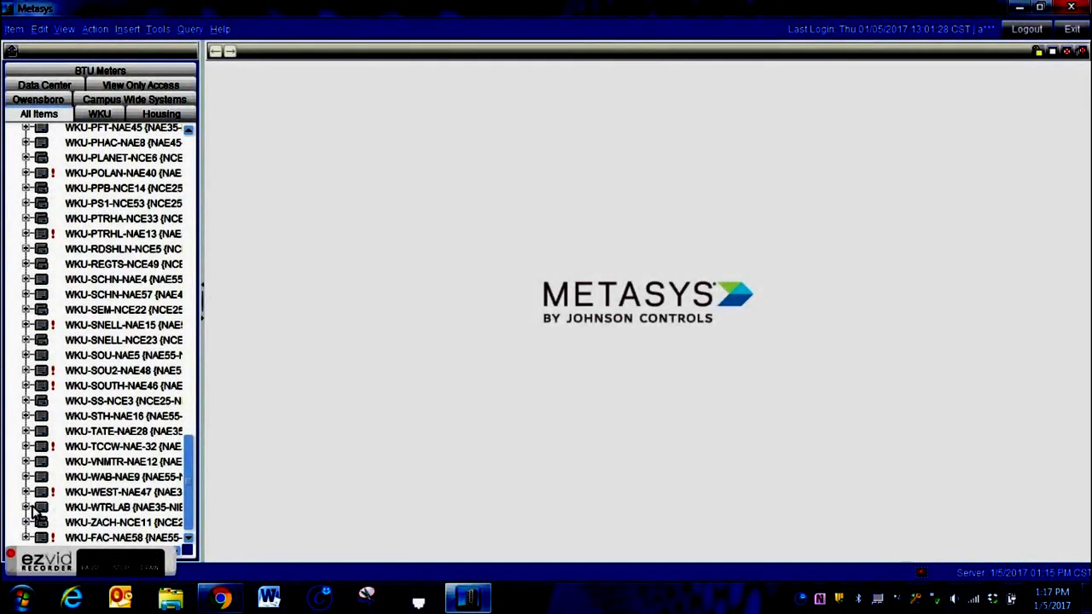
left_click(26, 462)
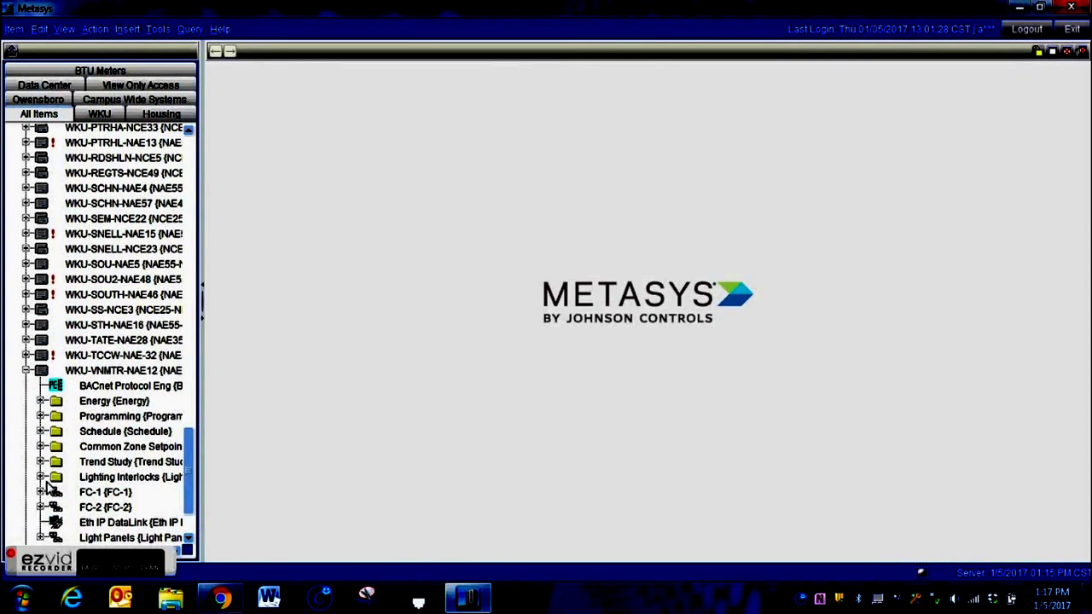
left_click(41, 492)
double_click(147, 362)
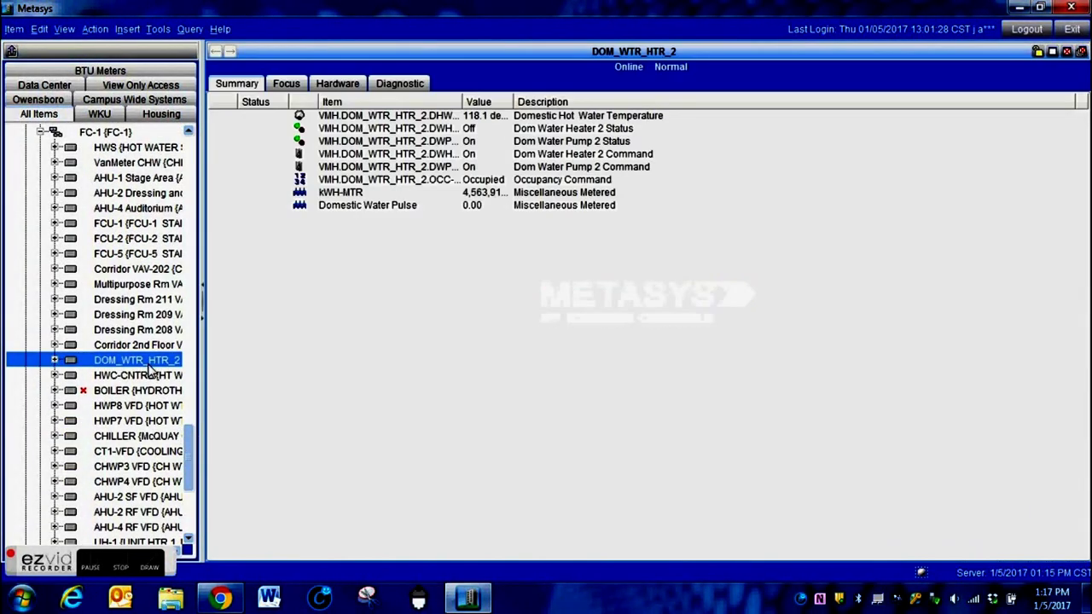
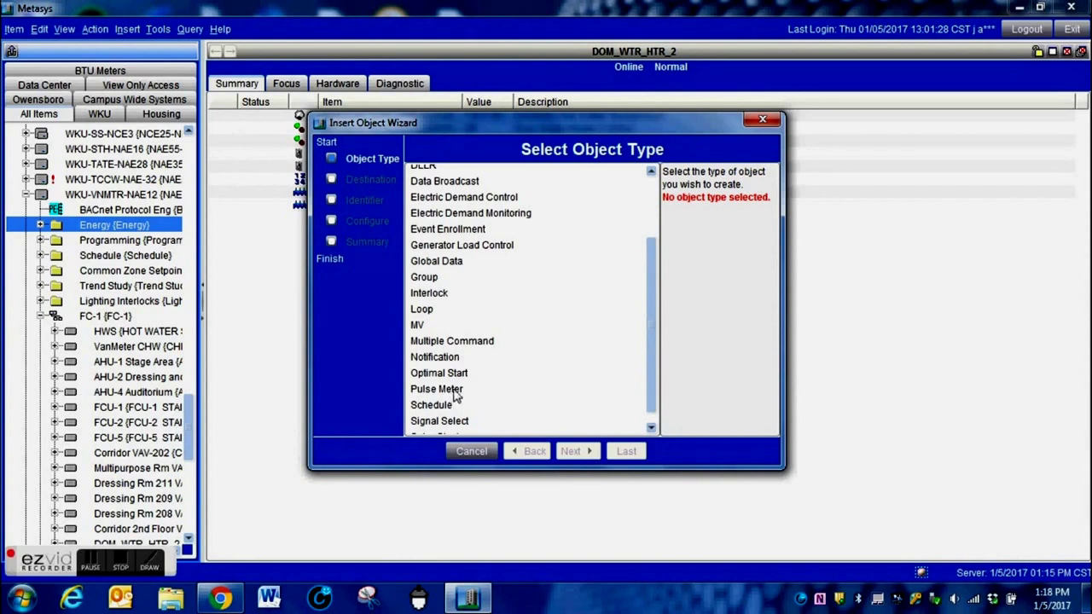
Insert a Pulse Meter object in the Energy folder of WKU-VNMTR-NAE12 with the identifier "Domestic Water Meter".
left_click(452, 391)
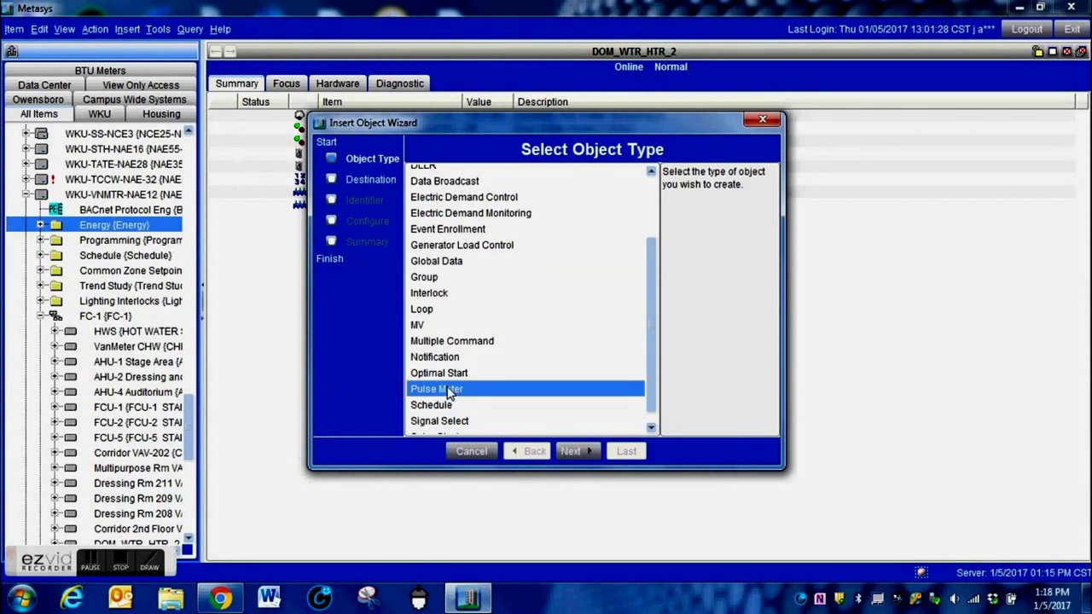
left_click(571, 452)
left_click(571, 450)
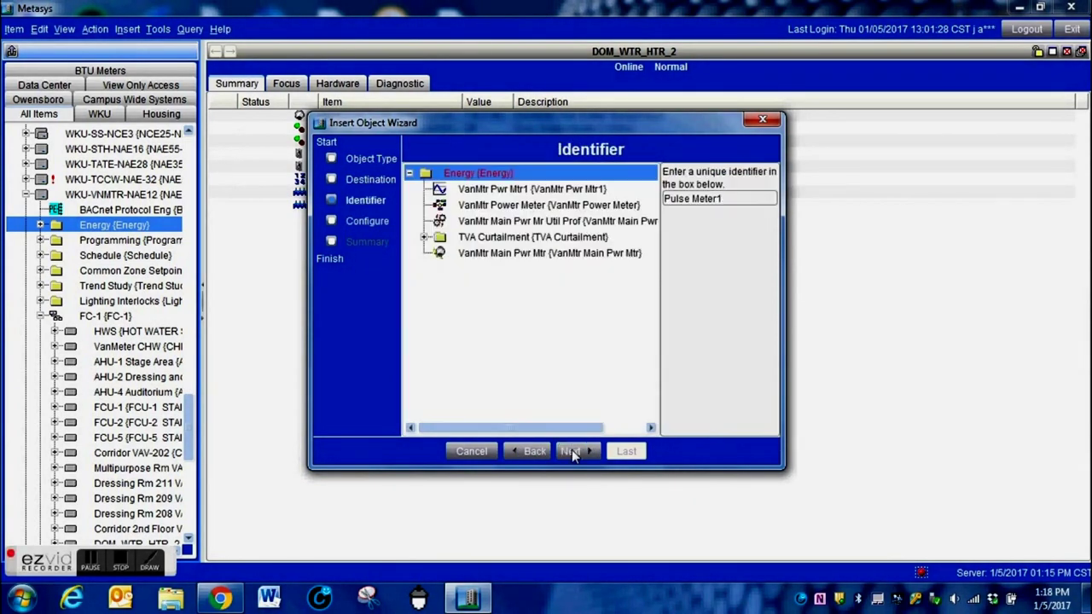
triple_click(739, 199)
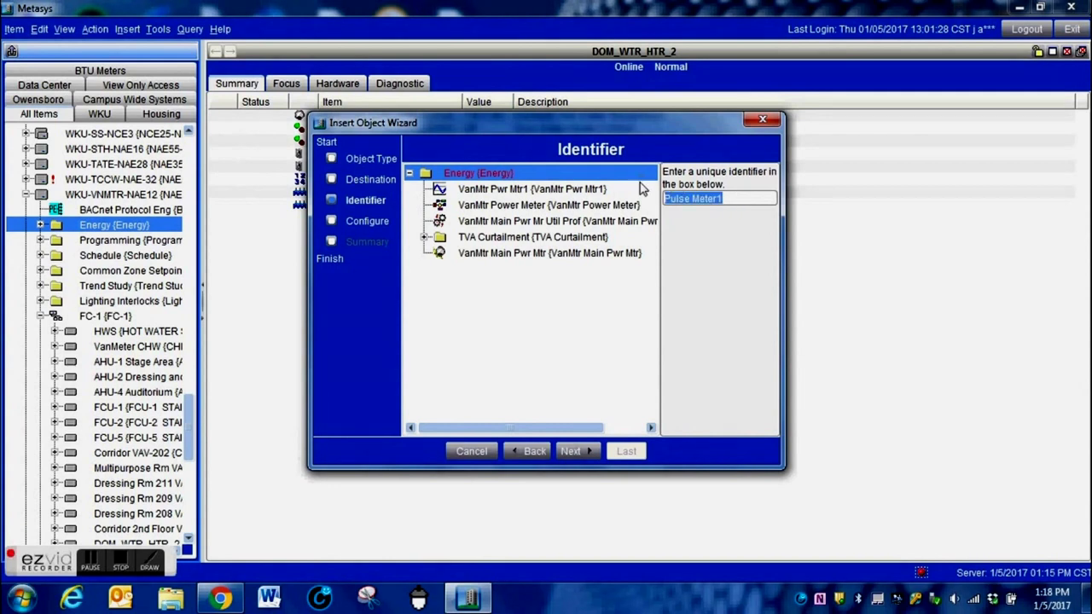
type("Domestic Wa")
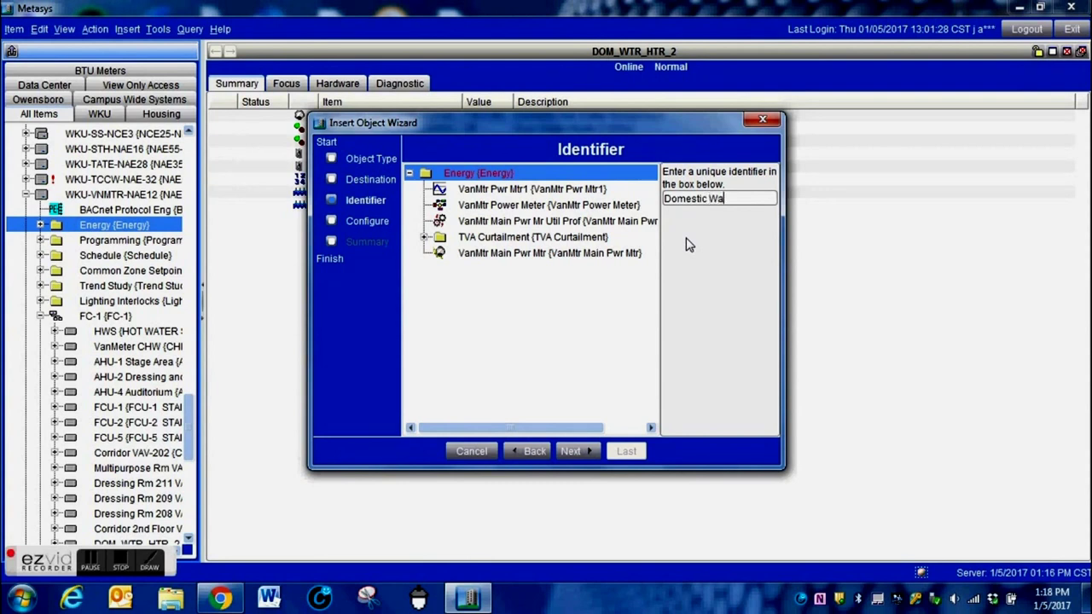
type("ter Meter")
left_click(577, 451)
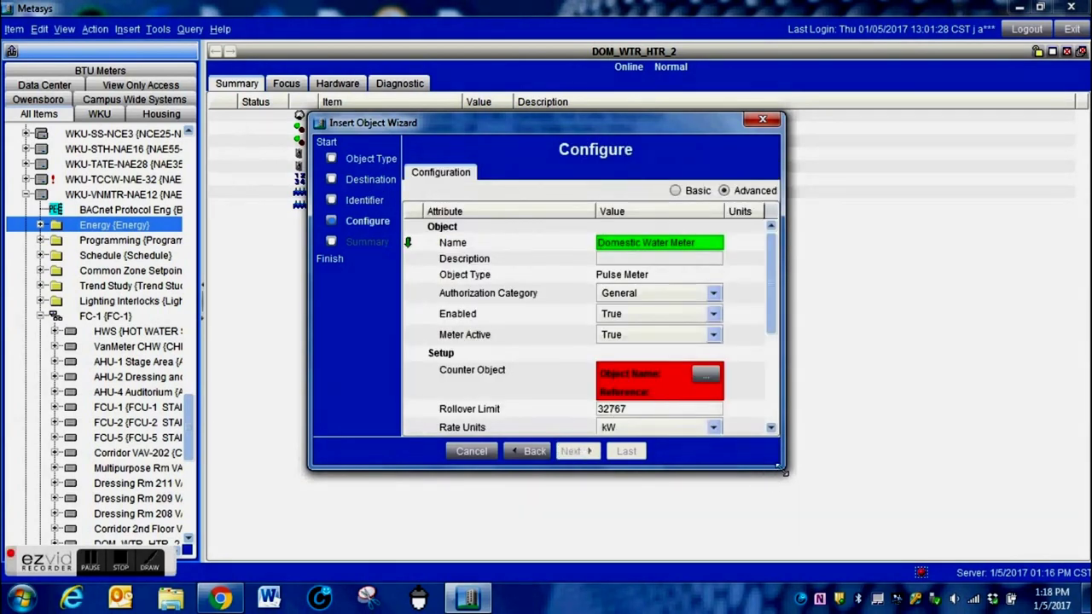
Set the meter's counter object to Domestic Water Pulse under DOM_WTR_HTR_2 on FC-1 of WKU-VNMTR-NAE12.
left_click_drag(787, 471, 959, 578)
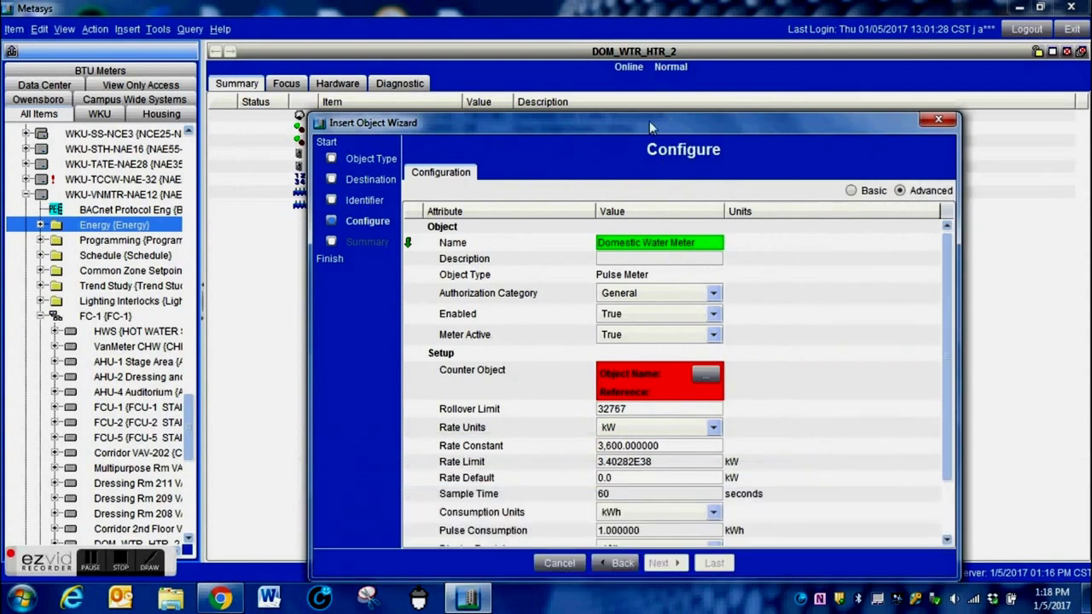
left_click_drag(639, 120, 482, 39)
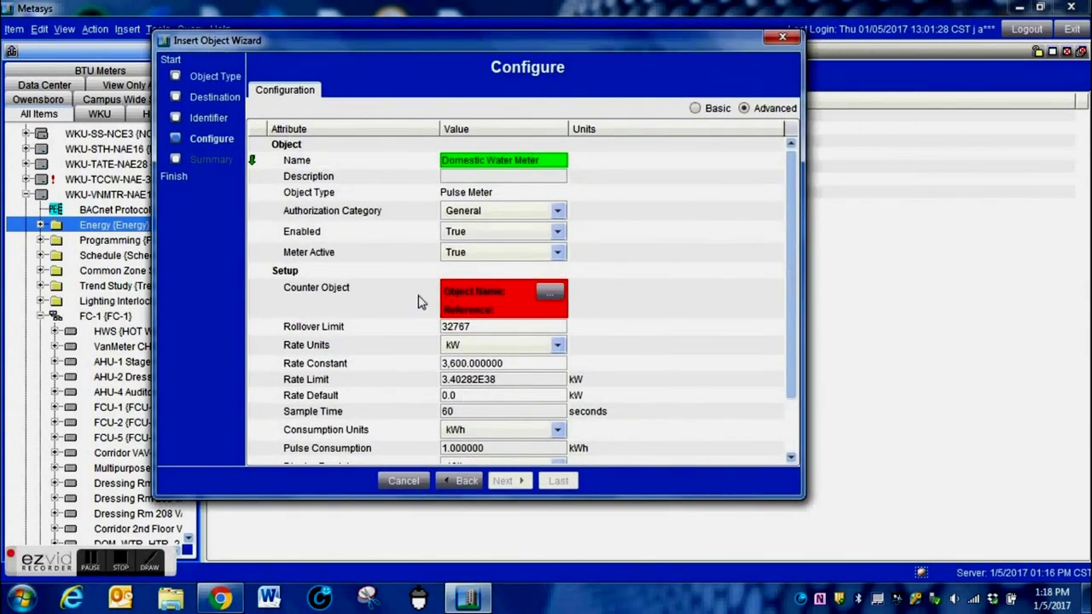
left_click(553, 293)
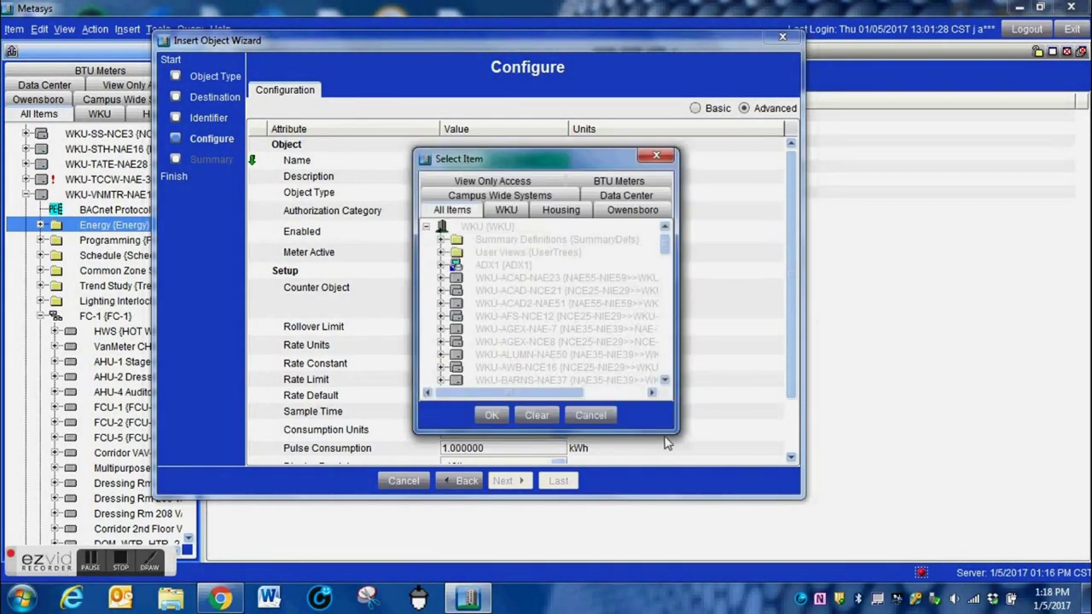
left_click_drag(677, 433, 836, 580)
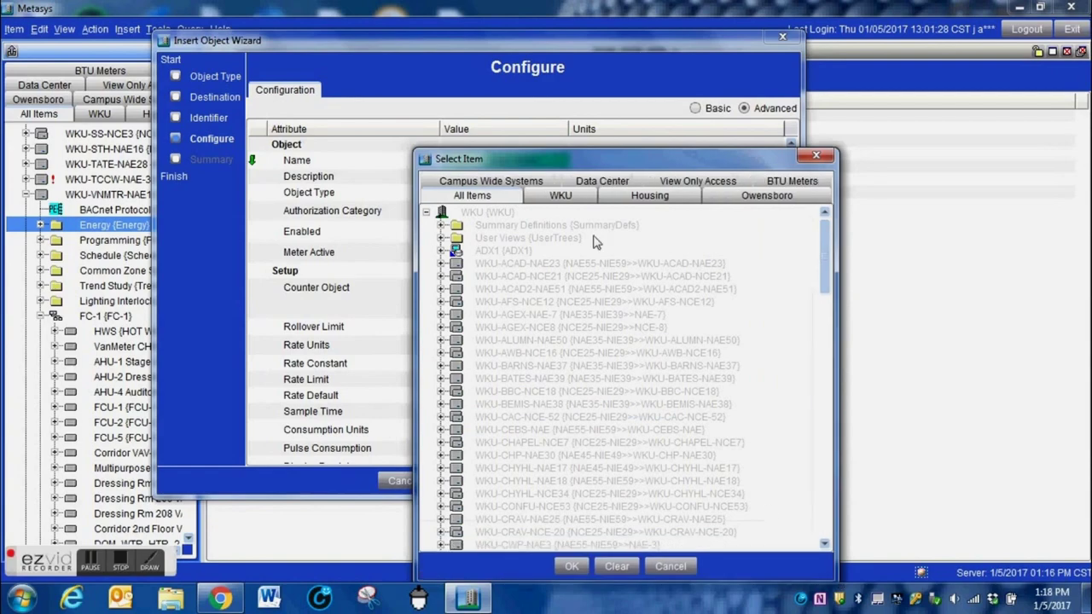
left_click_drag(570, 162, 411, 52)
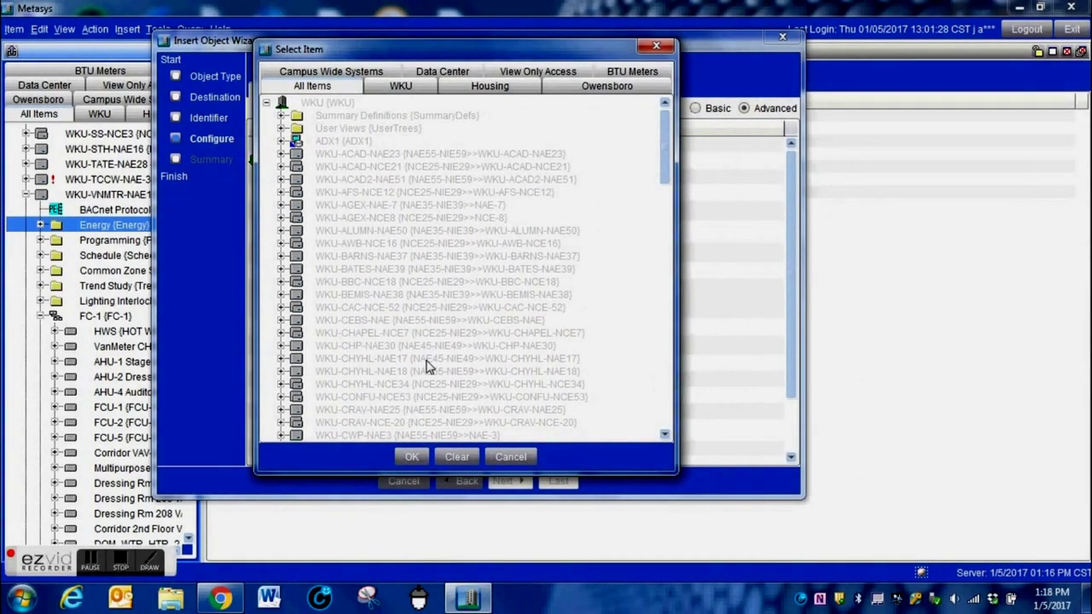
left_click_drag(666, 170, 671, 435)
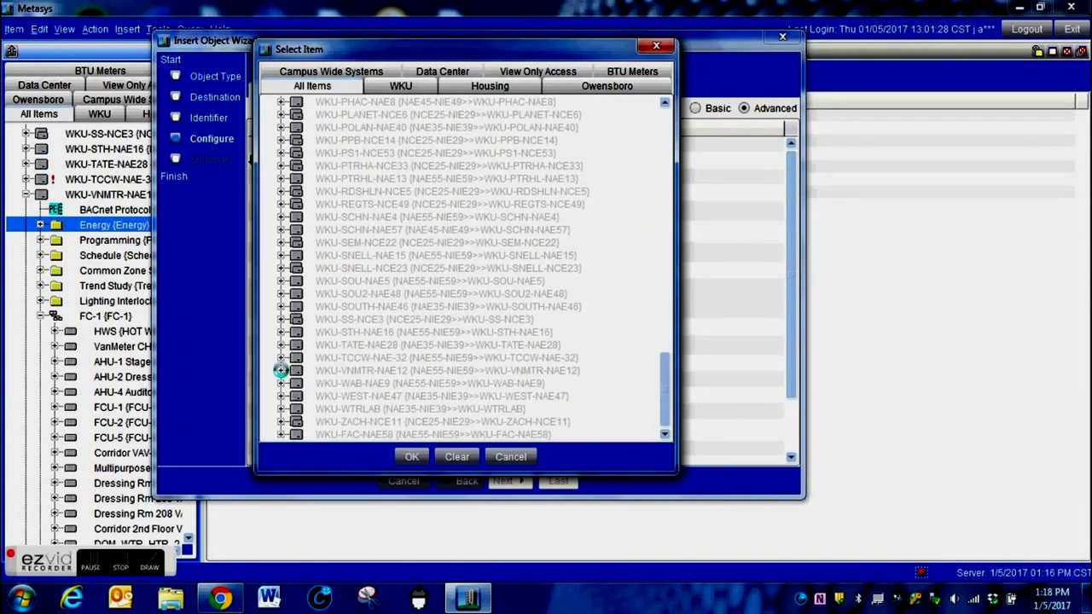
left_click(282, 370)
left_click(294, 397)
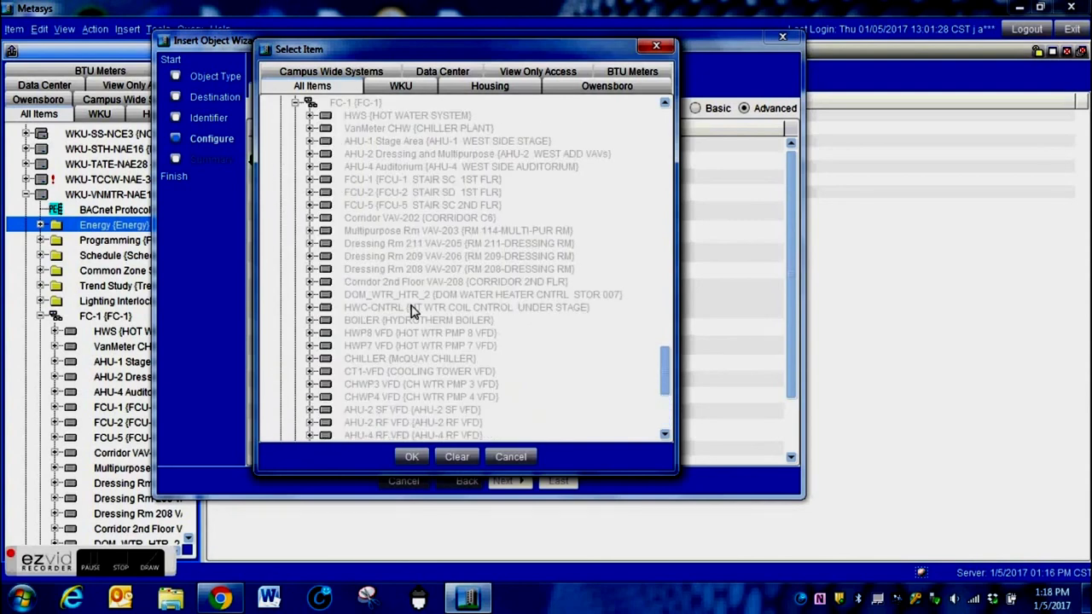
left_click(312, 296)
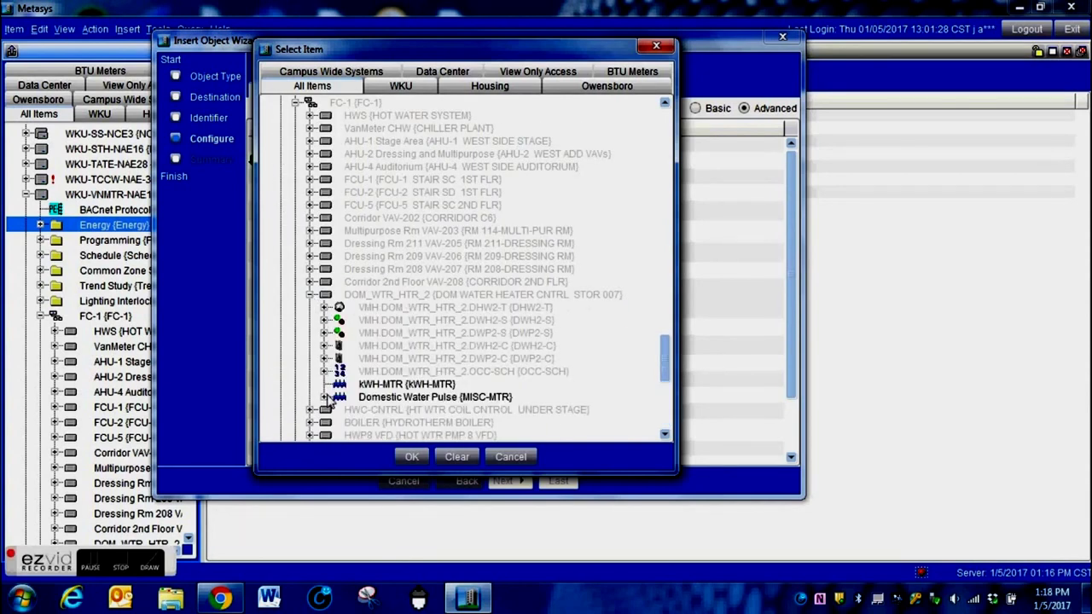
left_click(392, 400)
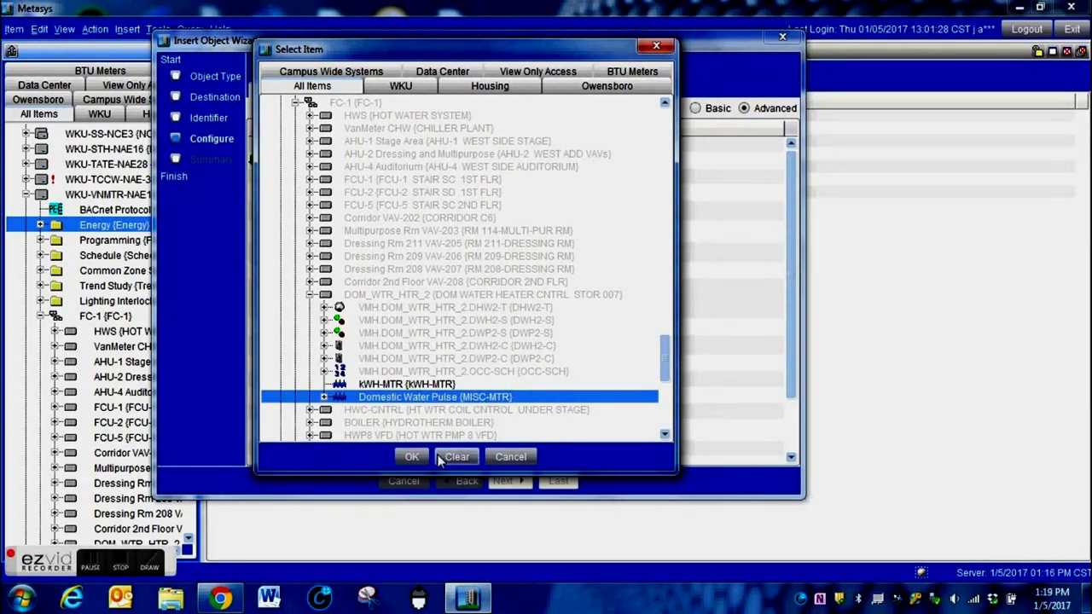
left_click(412, 457)
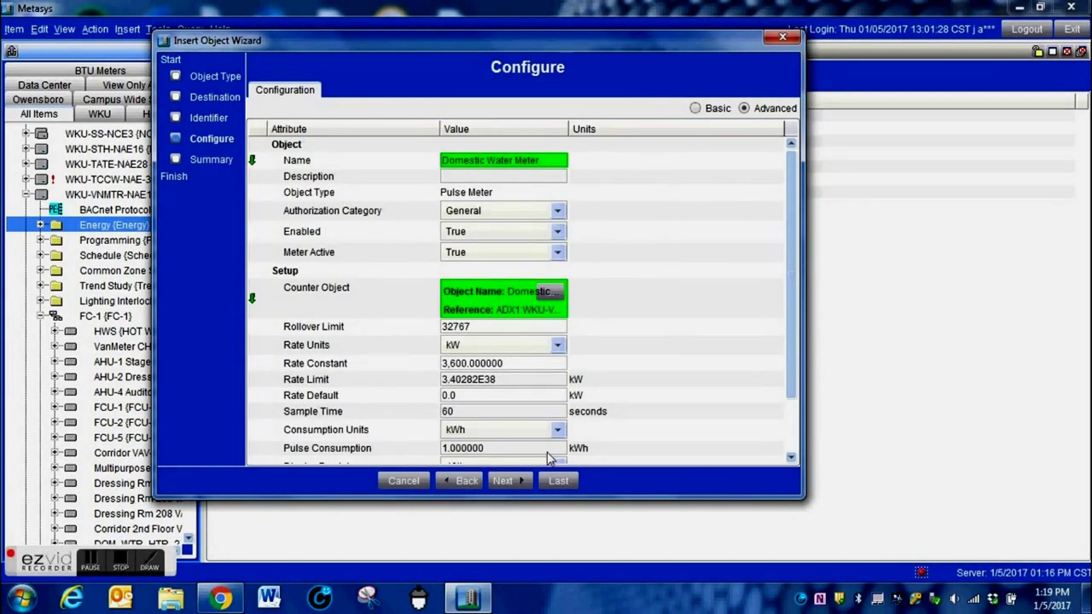
Set the pulse meter's consumption units to cu ft.
left_click_drag(790, 364, 805, 420)
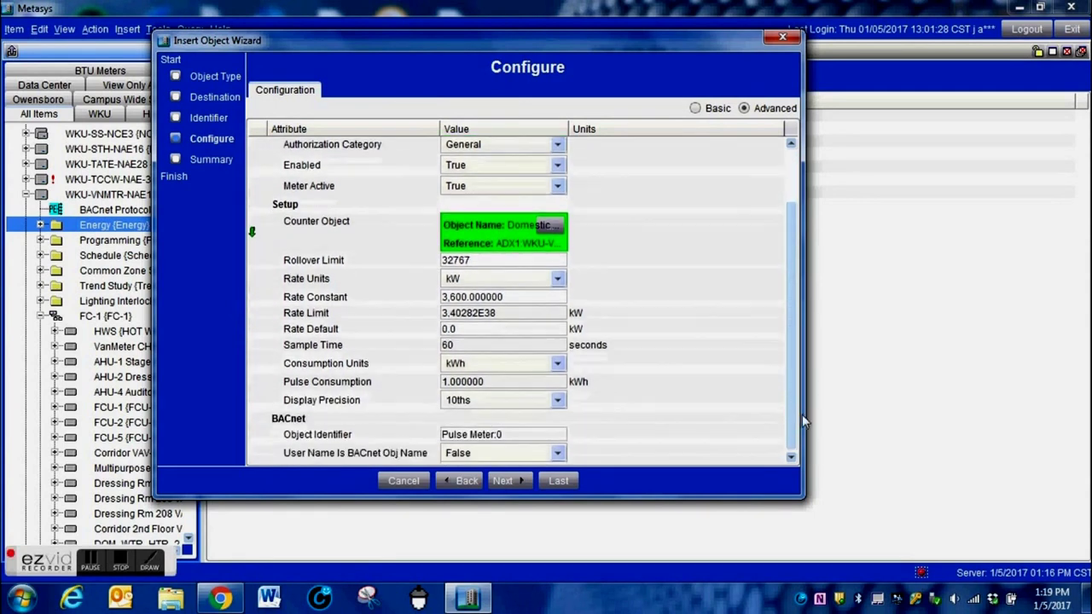
left_click(557, 363)
left_click_drag(565, 426, 569, 406)
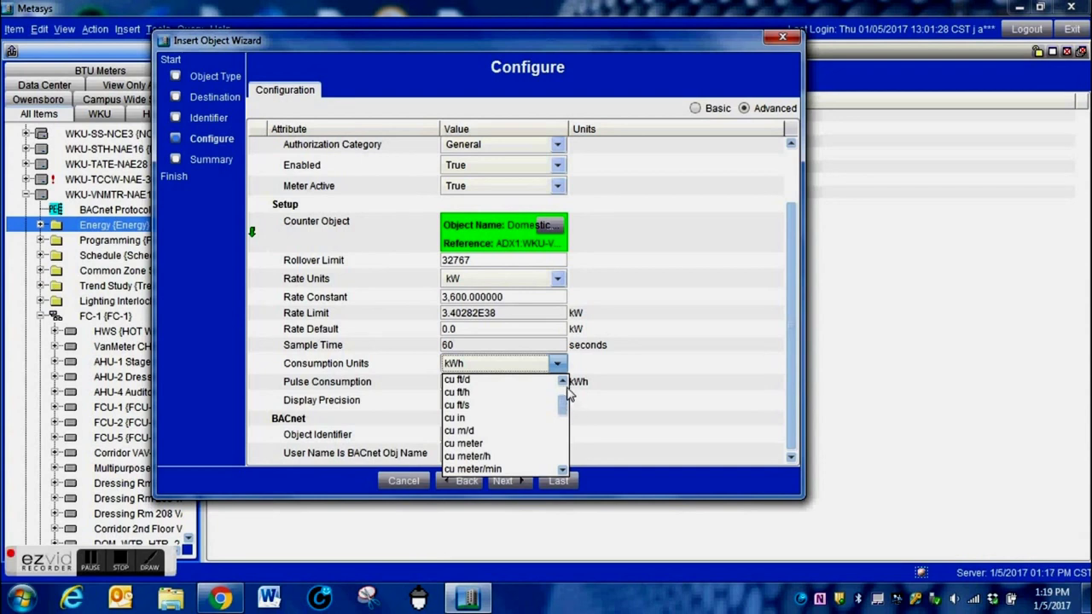
left_click(562, 381)
left_click(562, 380)
left_click(562, 380)
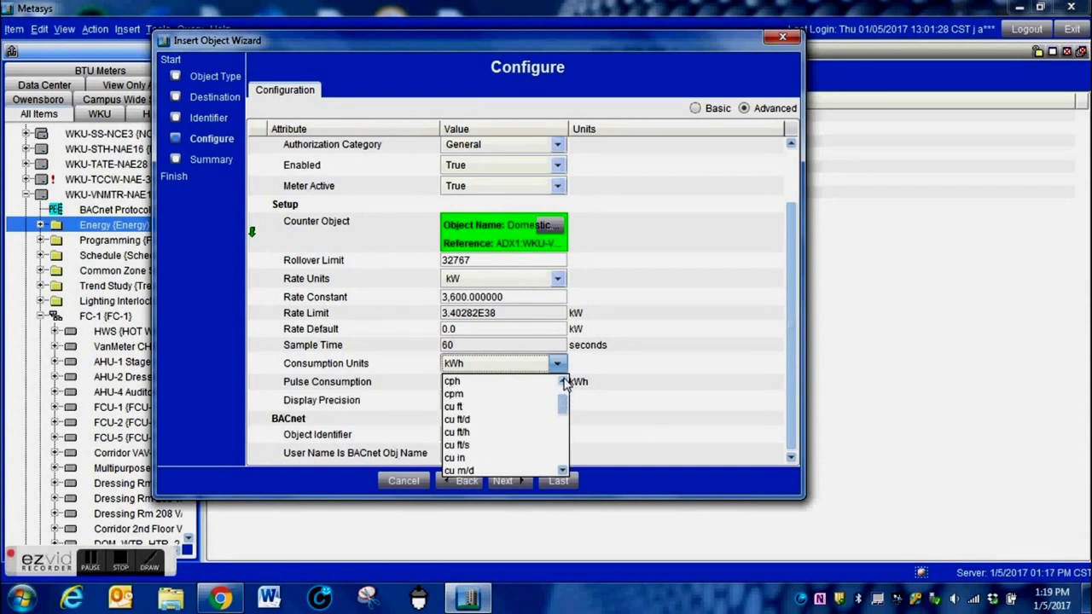
left_click(492, 406)
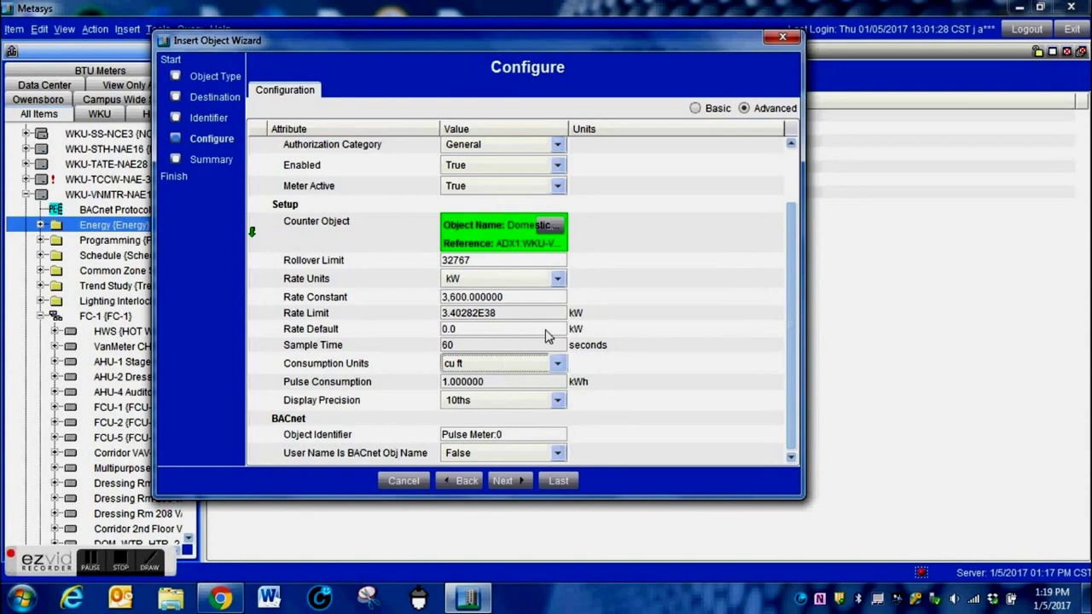
scroll(794, 286, "up", 1)
scroll(793, 286, "up", 3)
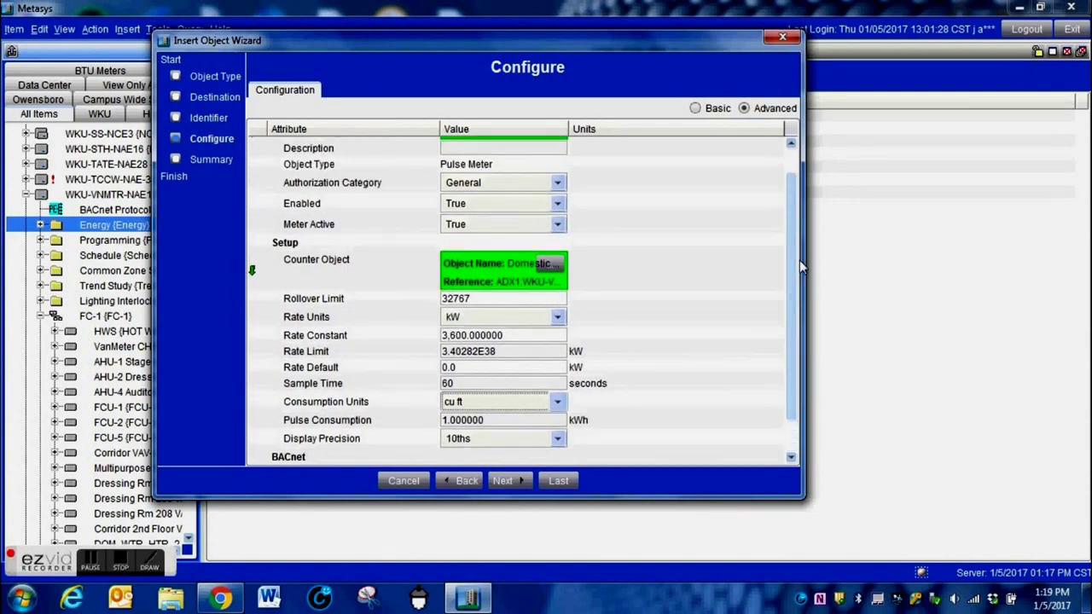
scroll(798, 295, "down", 4)
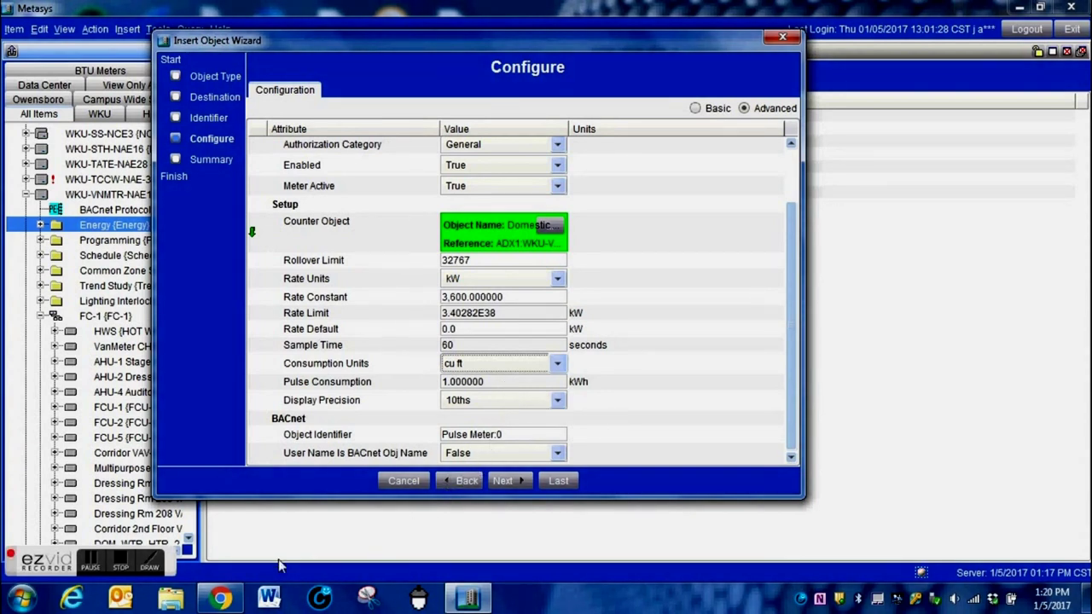
Switch to Chrome and copy the cubic foot equivalent of 100 US gallons, 13.3681, from the Google unit converter.
left_click(220, 597)
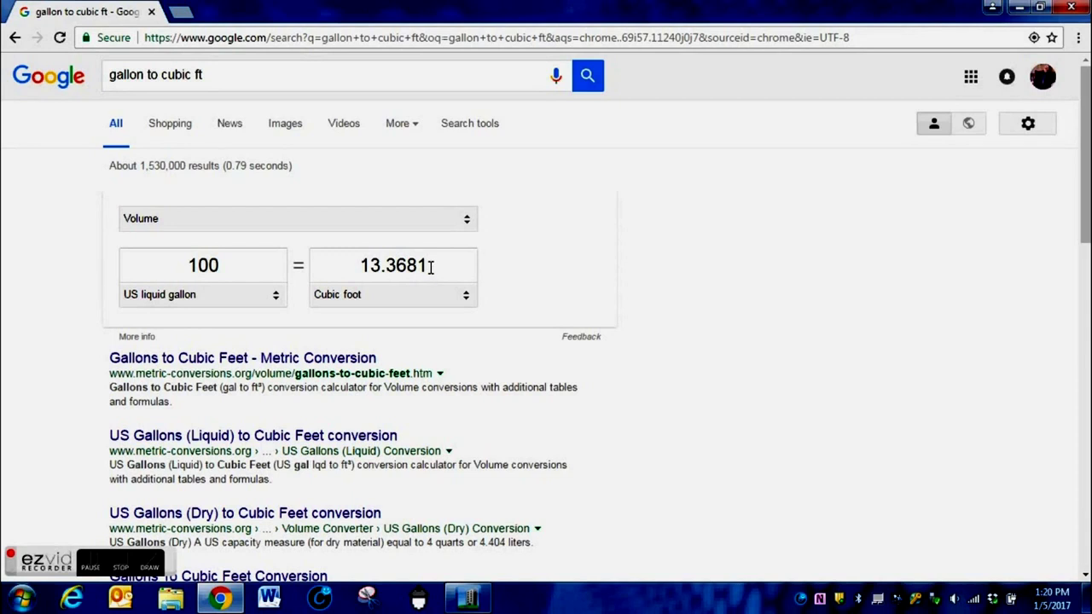
left_click_drag(433, 266, 363, 266)
right_click(378, 270)
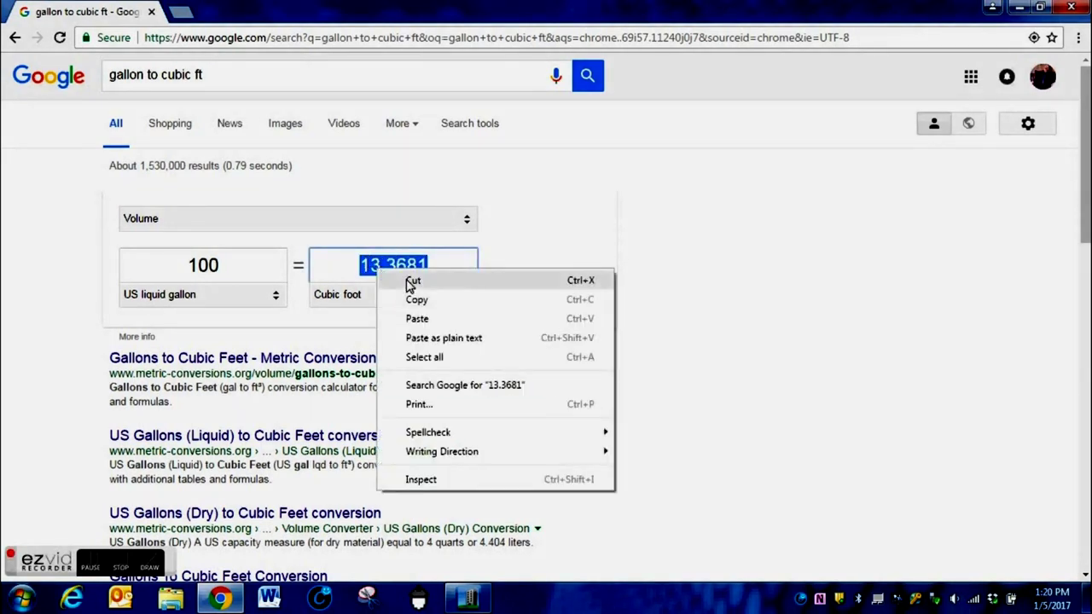
left_click(417, 300)
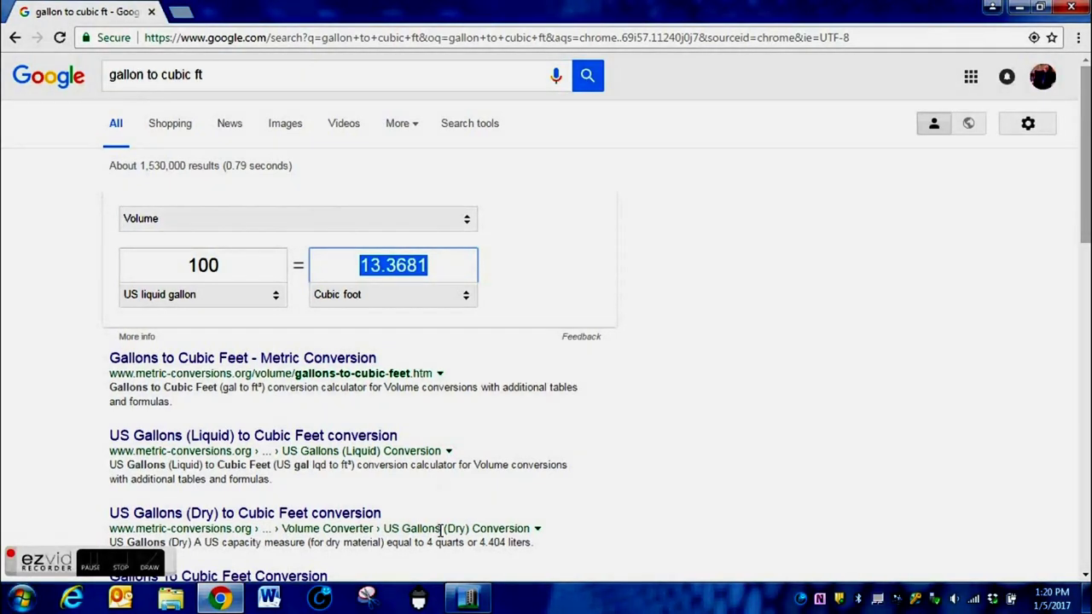
Switch back to Metasys and set the meter's pulse consumption to 13.3681 cu ft.
left_click(468, 597)
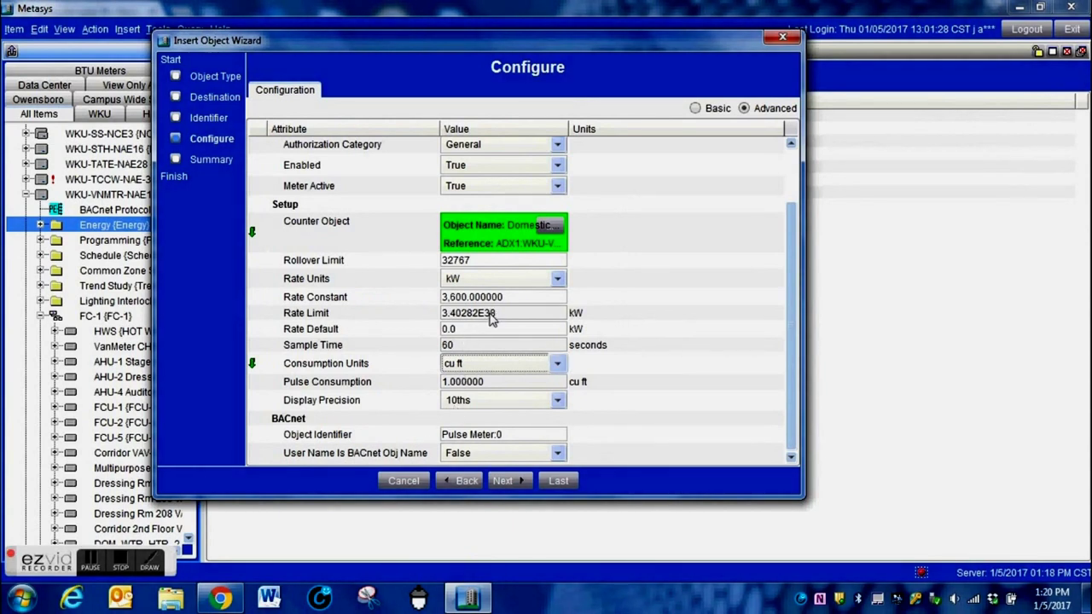
left_click(495, 382)
double_click(470, 383)
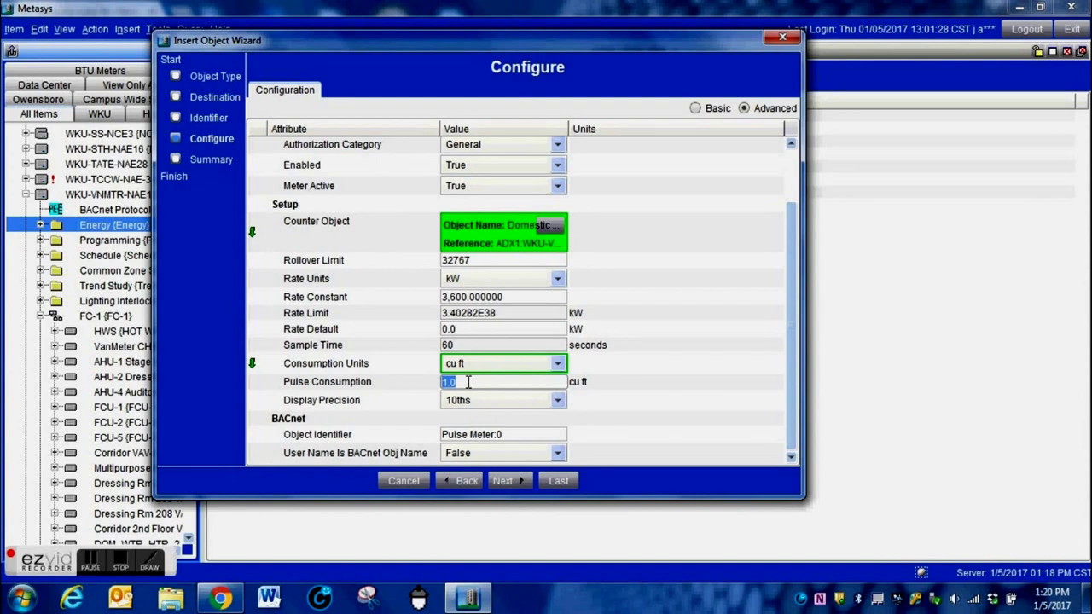
type("13.3681")
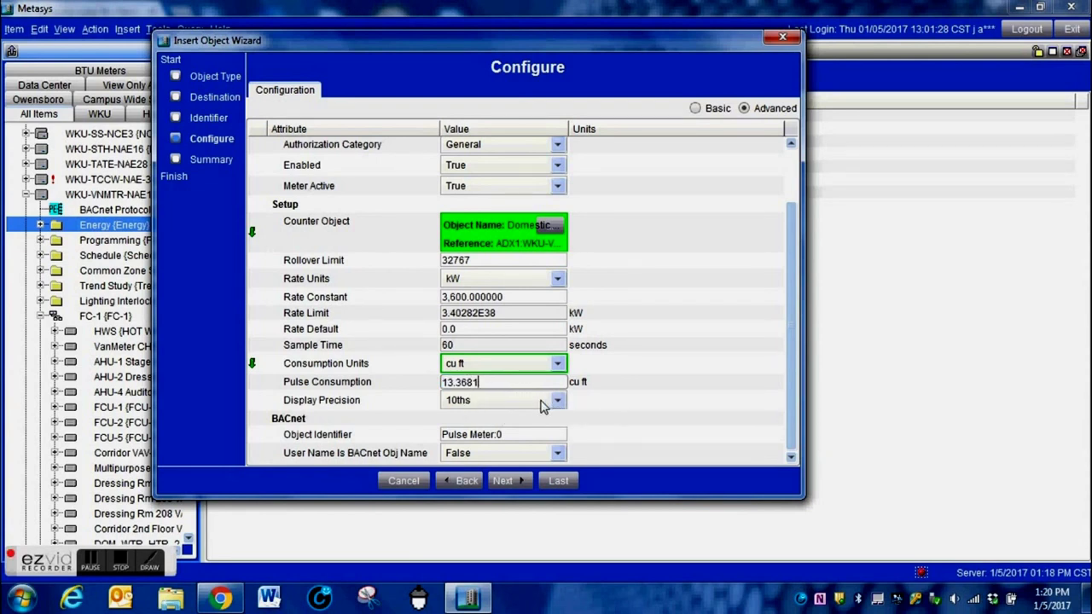
Finish creating the Domestic Water Meter without adding extensions and expand the Energy folder to show it.
left_click(506, 479)
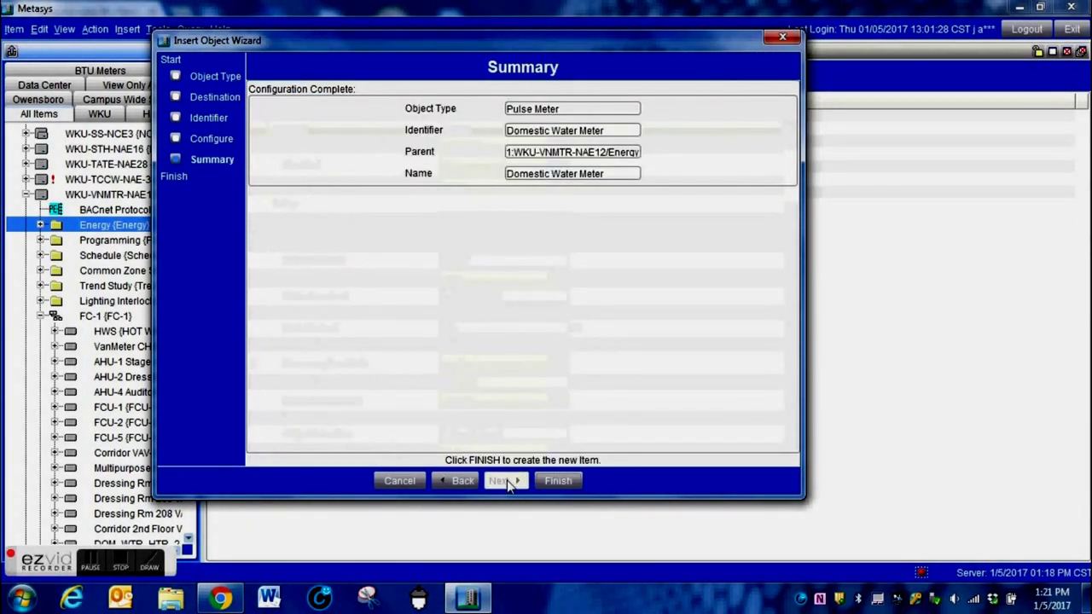
left_click(559, 481)
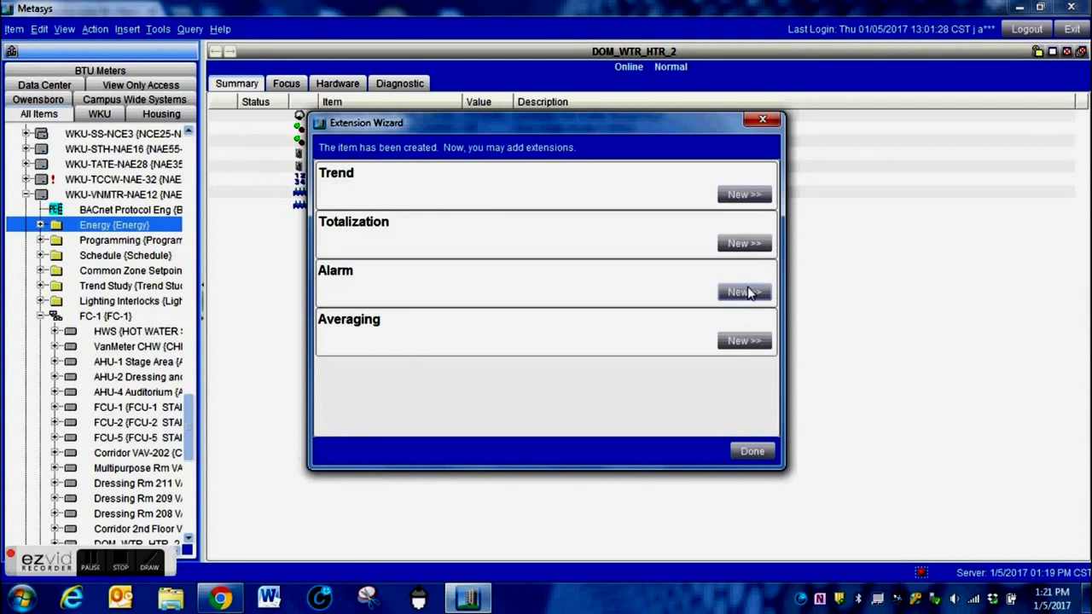
left_click(753, 452)
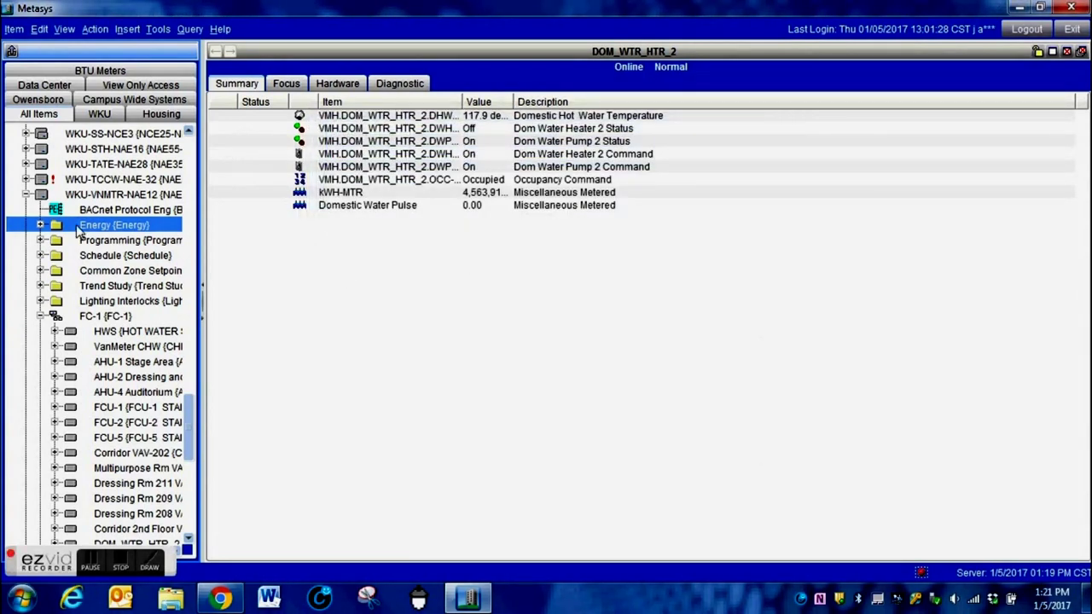
left_click(40, 225)
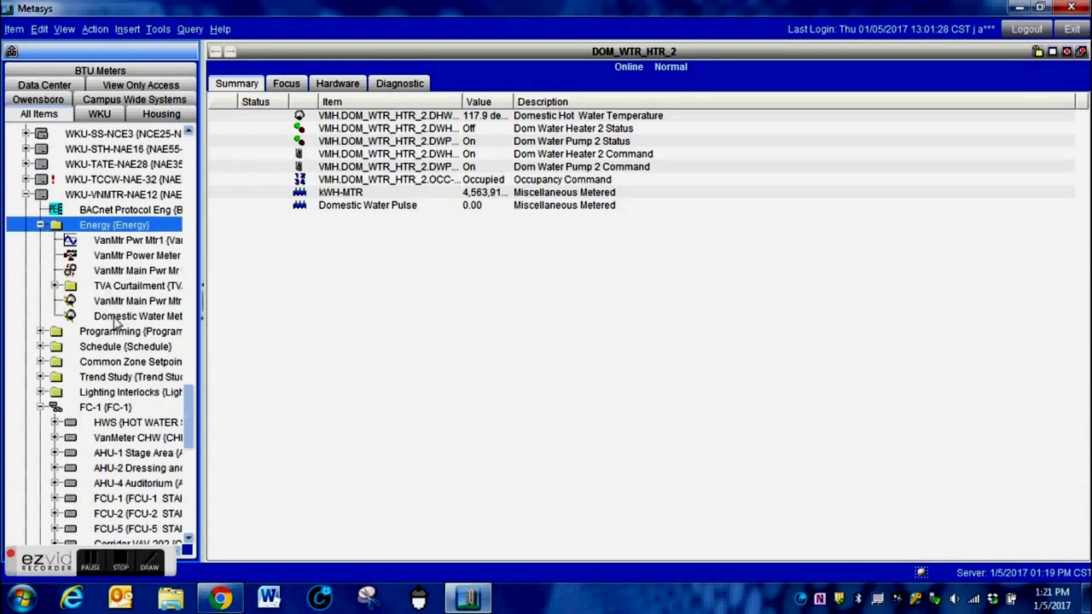
Start inserting a DLLR object with the Energy folder of WKU-VNMTR-NAE12 as its destination.
left_click(129, 28)
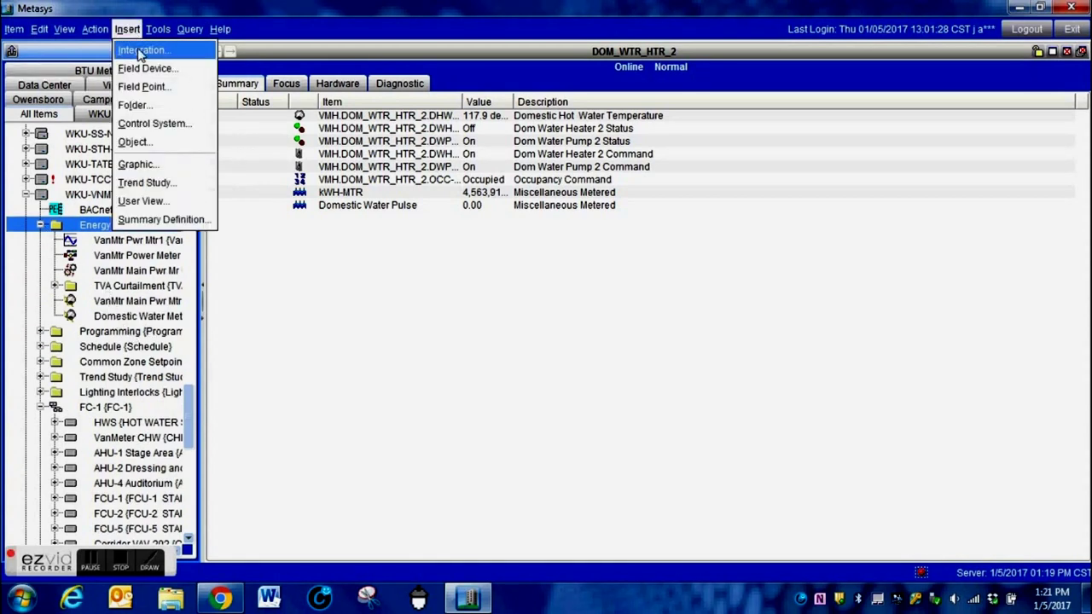
left_click(129, 145)
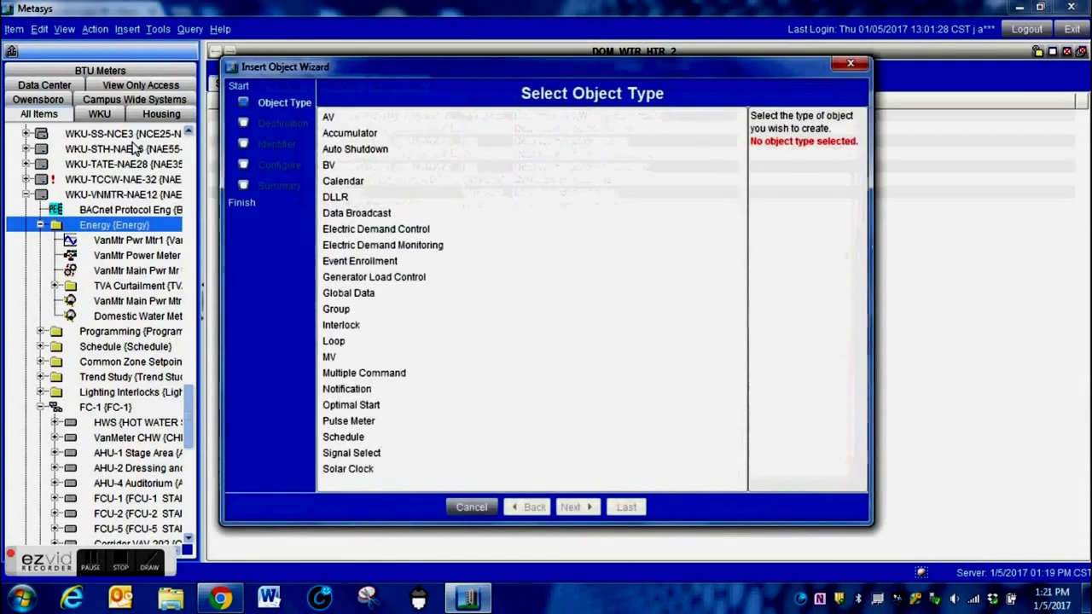
left_click(334, 197)
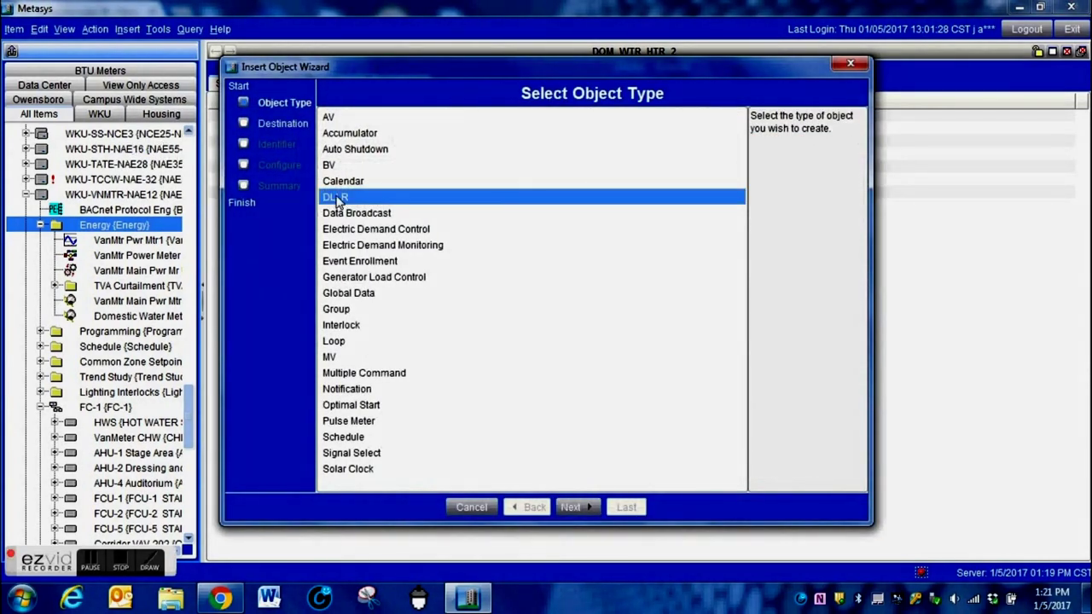
left_click(594, 514)
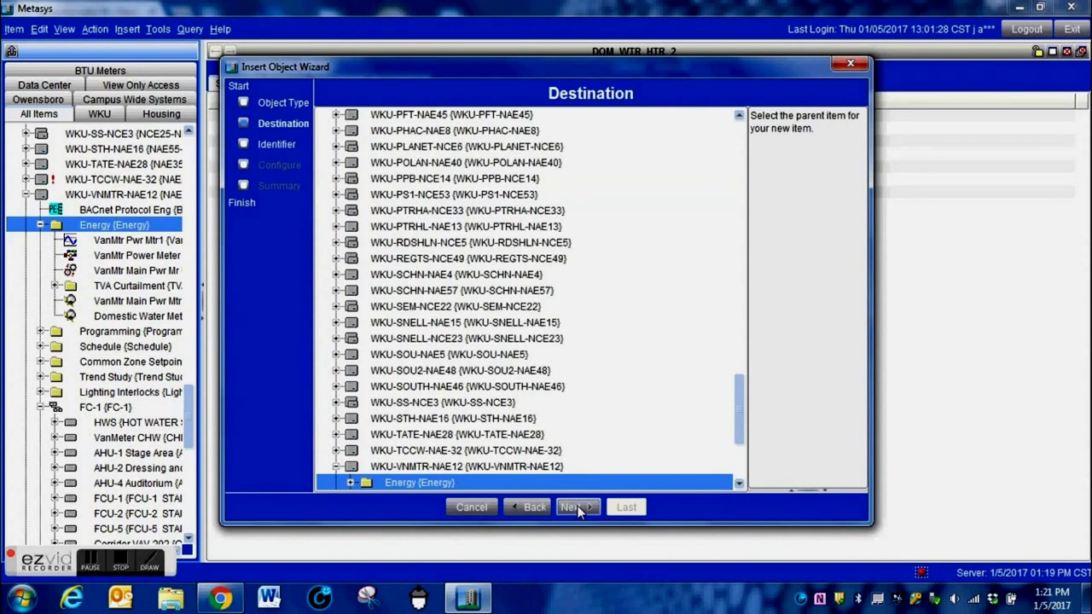
scroll(741, 437, "down", 5)
scroll(482, 352, "up", 2)
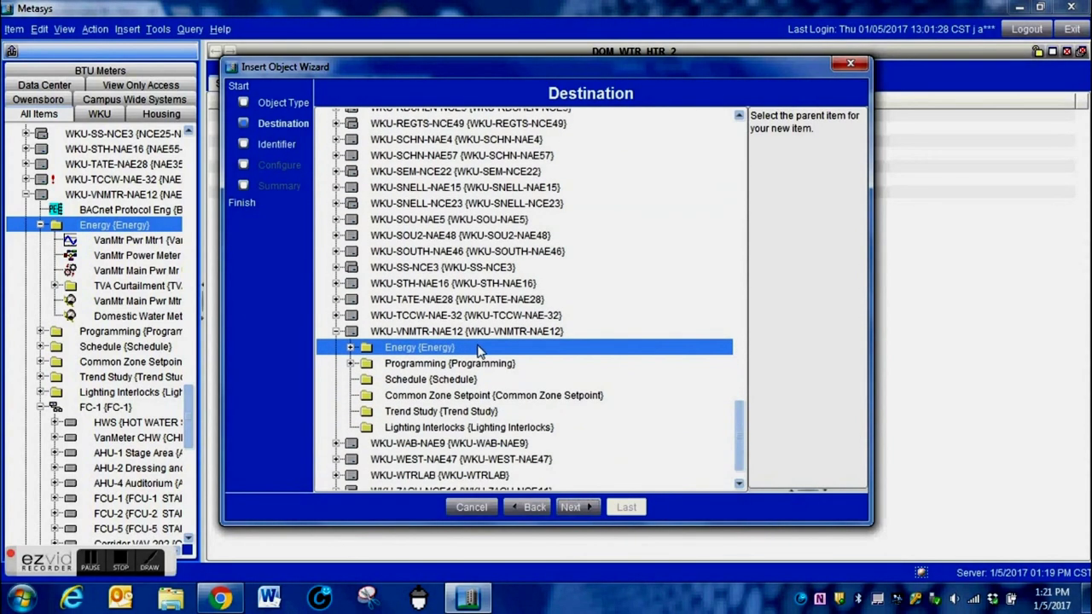
left_click(570, 506)
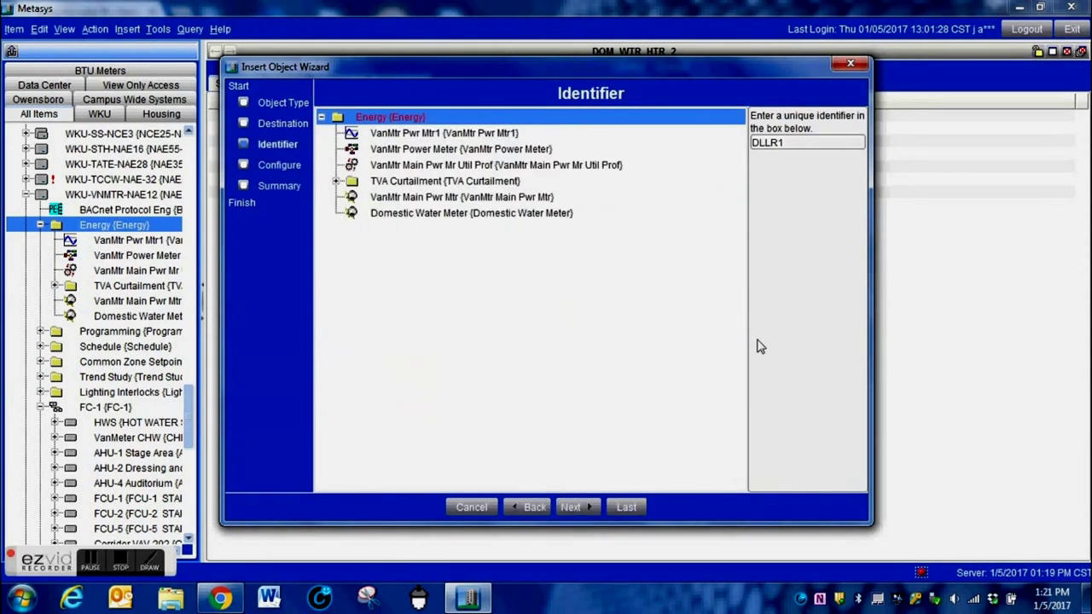
Set the new DLLR object's identifier to Domestic Water Profile and continue to its configuration.
left_click_drag(816, 143, 752, 142)
left_click(751, 141)
double_click(815, 145)
type("Domestic Water Profile")
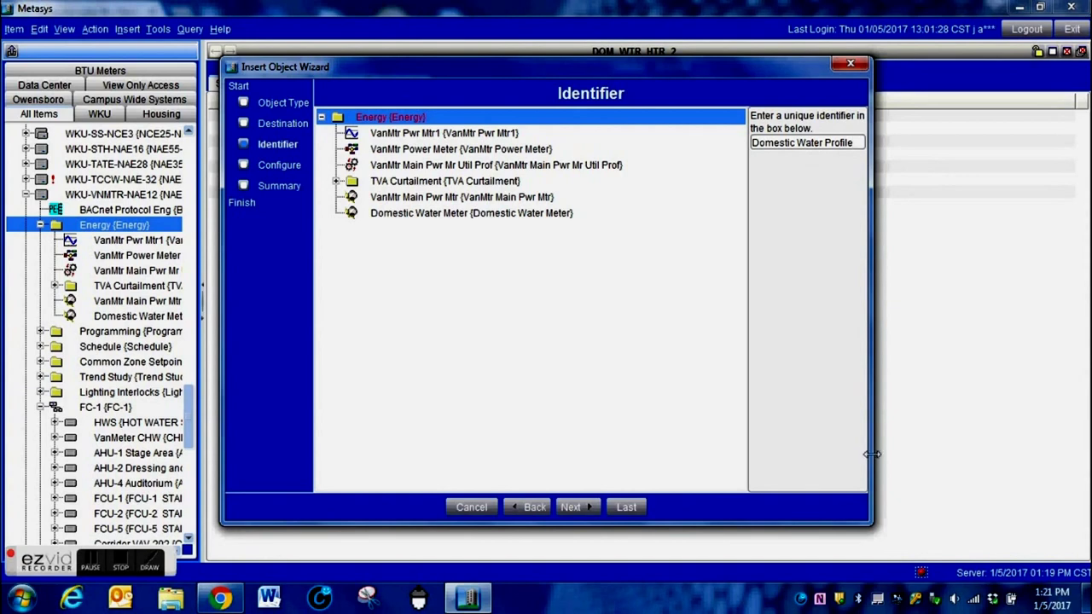
left_click(581, 505)
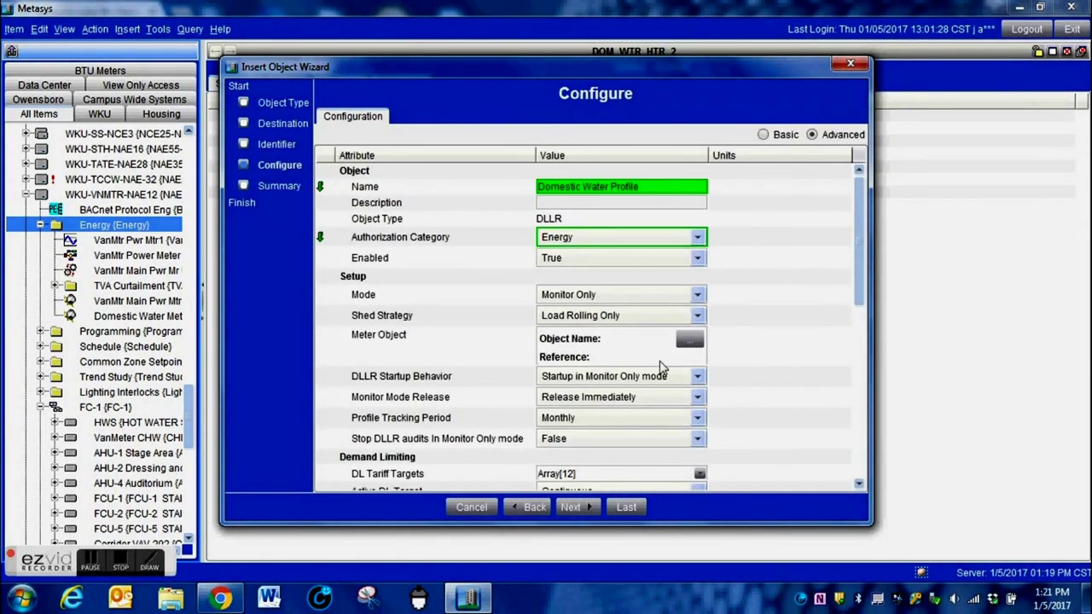
Assign the Domestic Water Meter from the WKU-VNMTR-NAE12 Energy folder as the profile's meter object.
left_click_drag(860, 256, 864, 270)
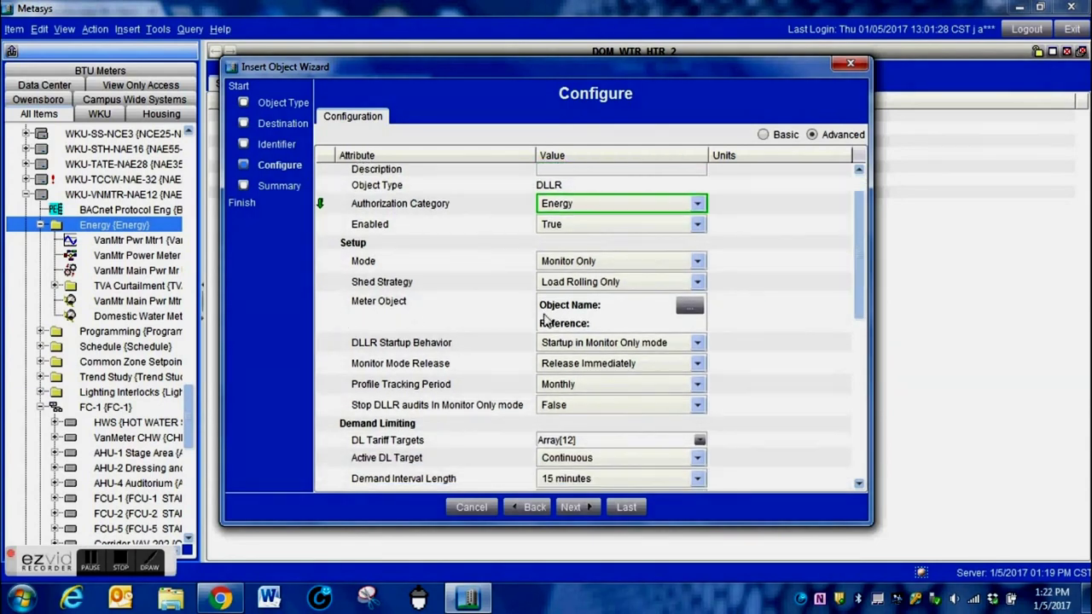
left_click(689, 307)
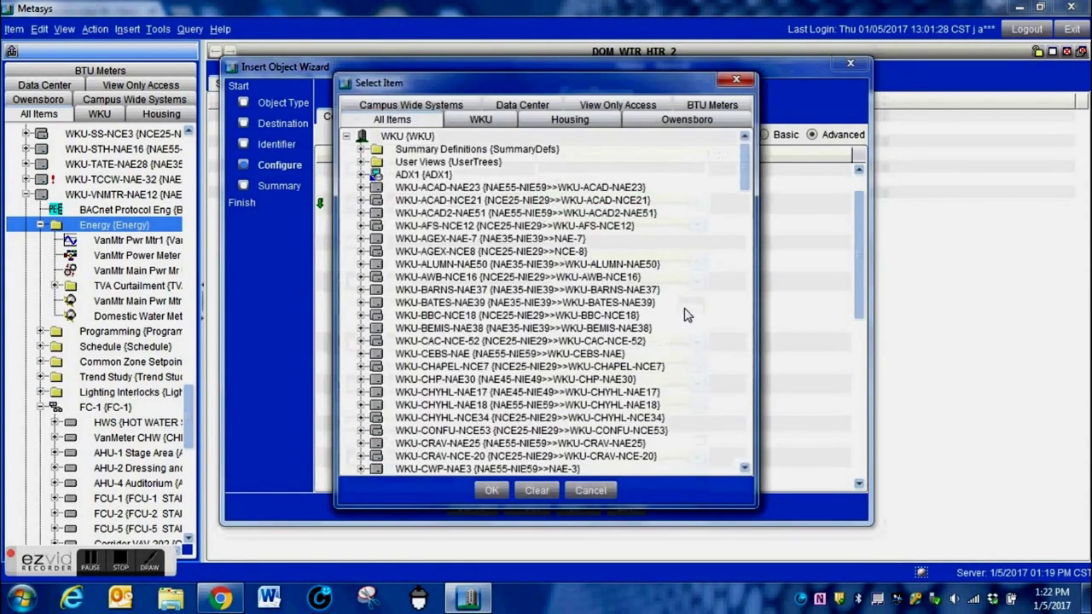
left_click_drag(748, 186, 756, 373)
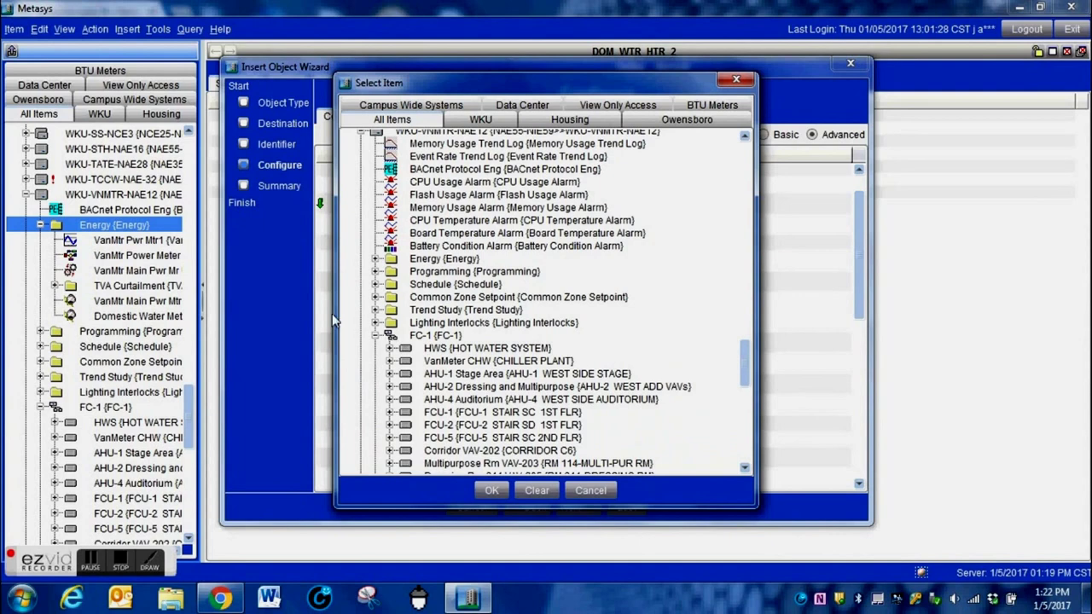
left_click(375, 260)
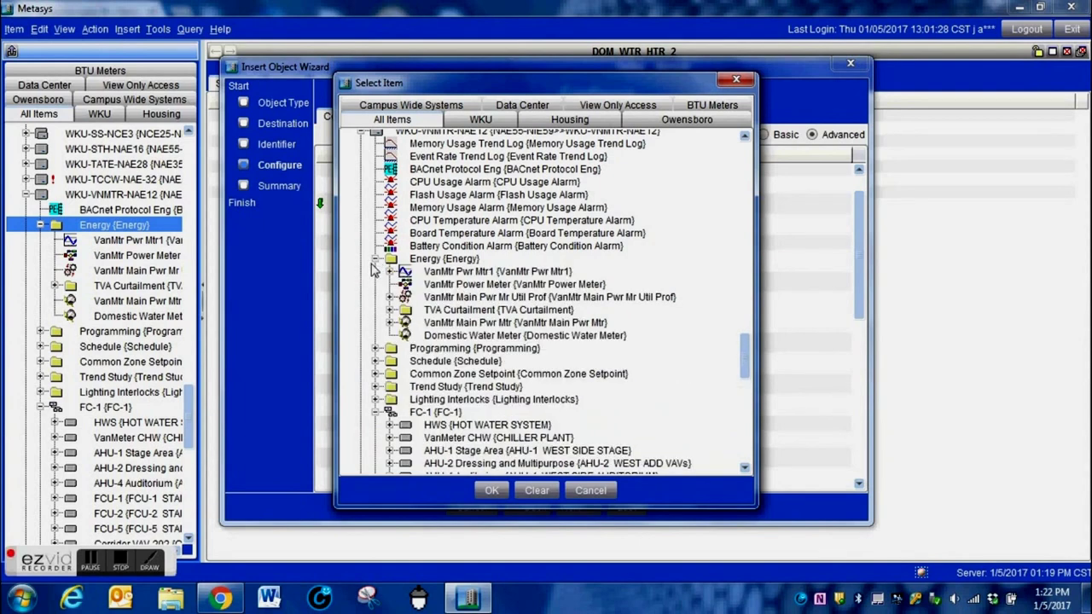
left_click(483, 339)
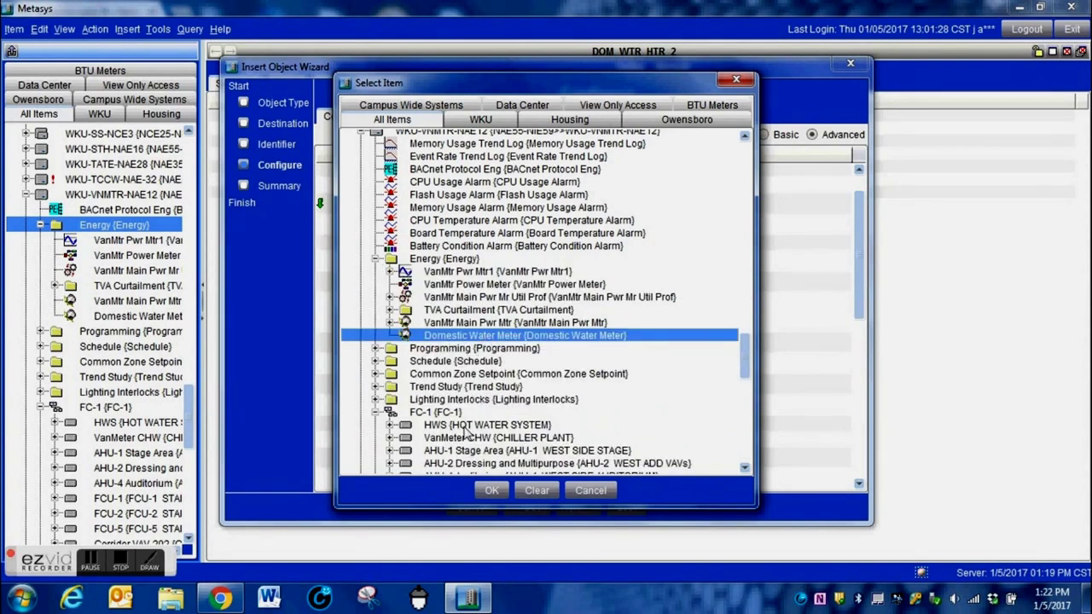
left_click(491, 492)
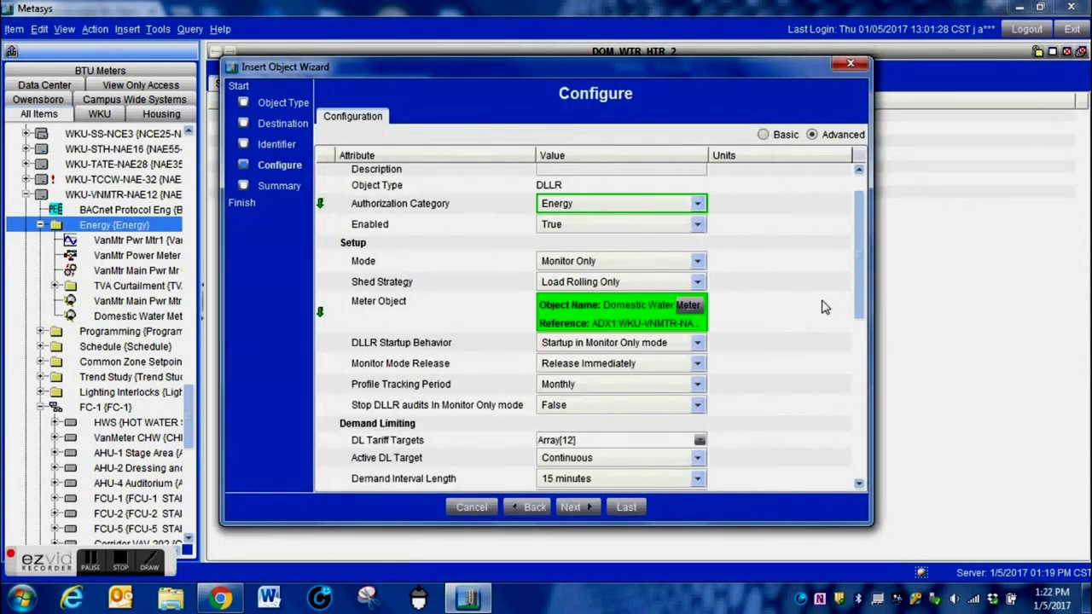
Set the profile's display rate units to cu ft.
left_click_drag(858, 302, 865, 447)
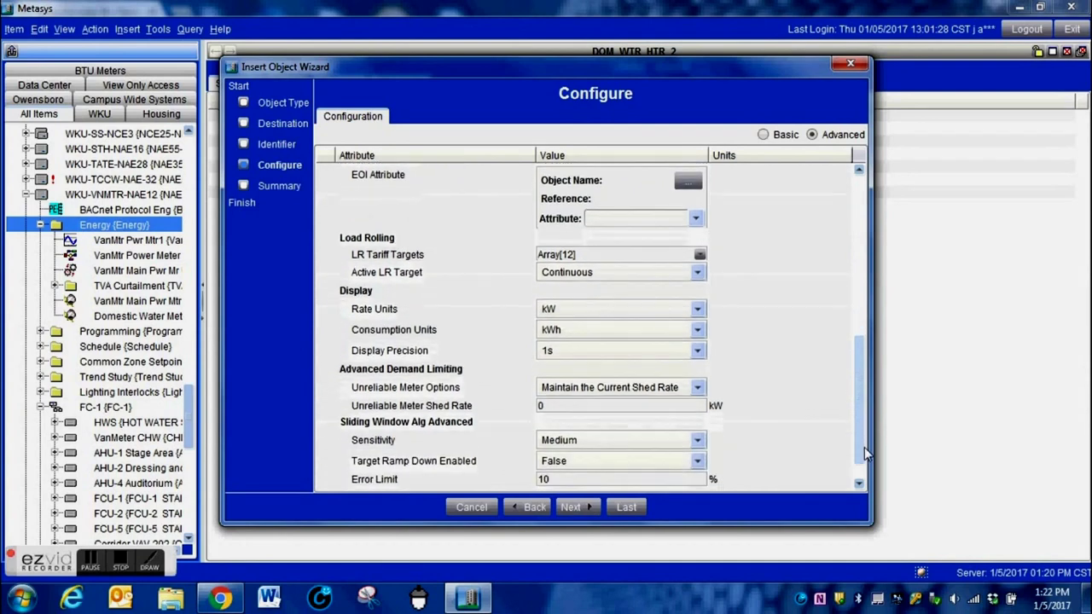
left_click(698, 302)
key("c")
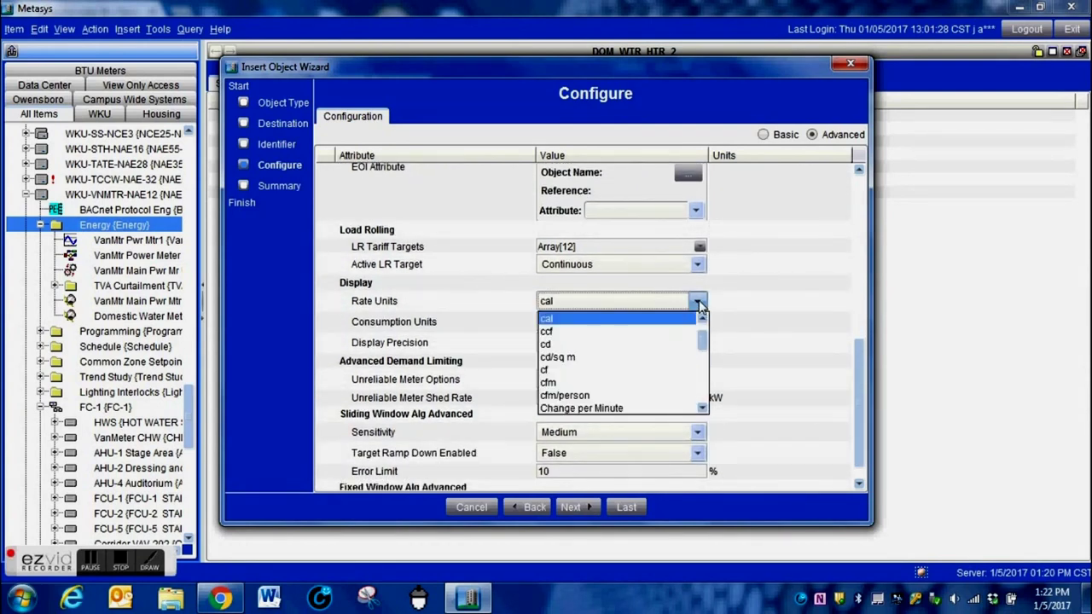
left_click(706, 395)
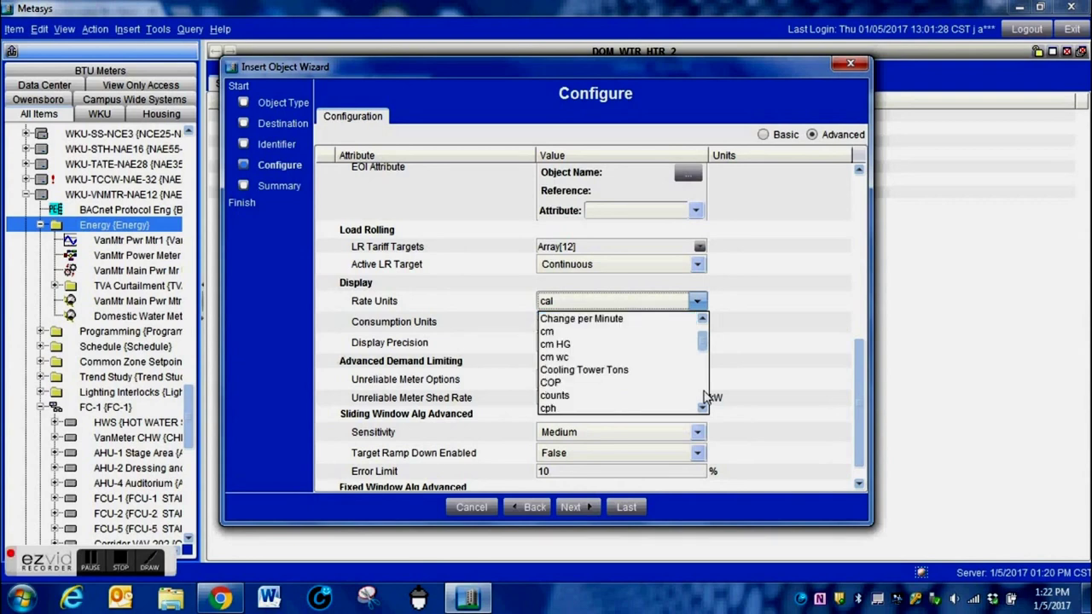
left_click(705, 396)
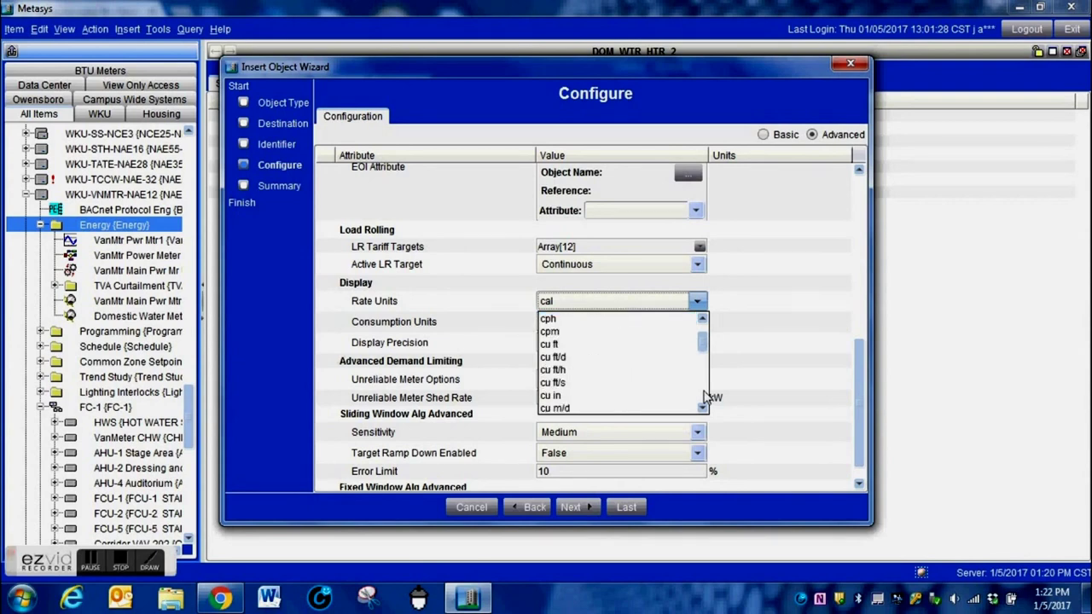
left_click(585, 345)
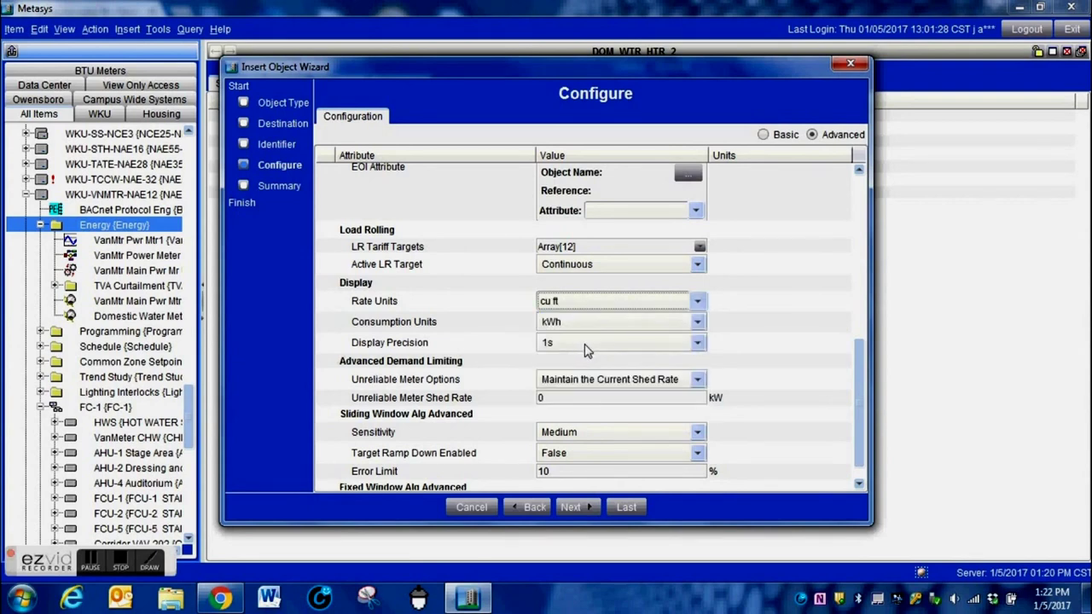
Set the profile's consumption units to cu ft and keep the rate units as chosen.
left_click(698, 324)
left_click(697, 324)
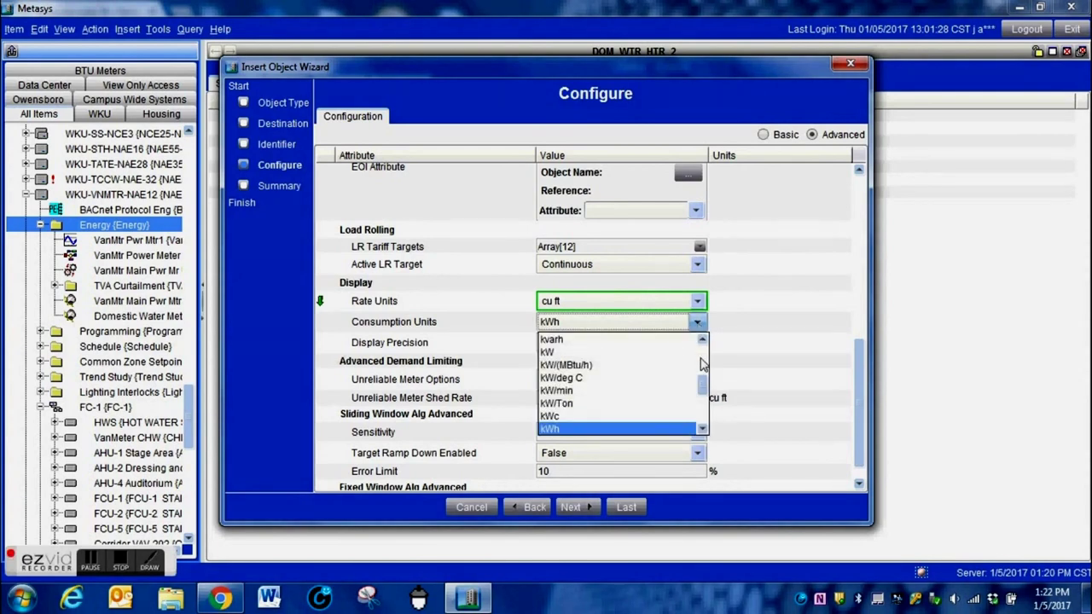
key("c")
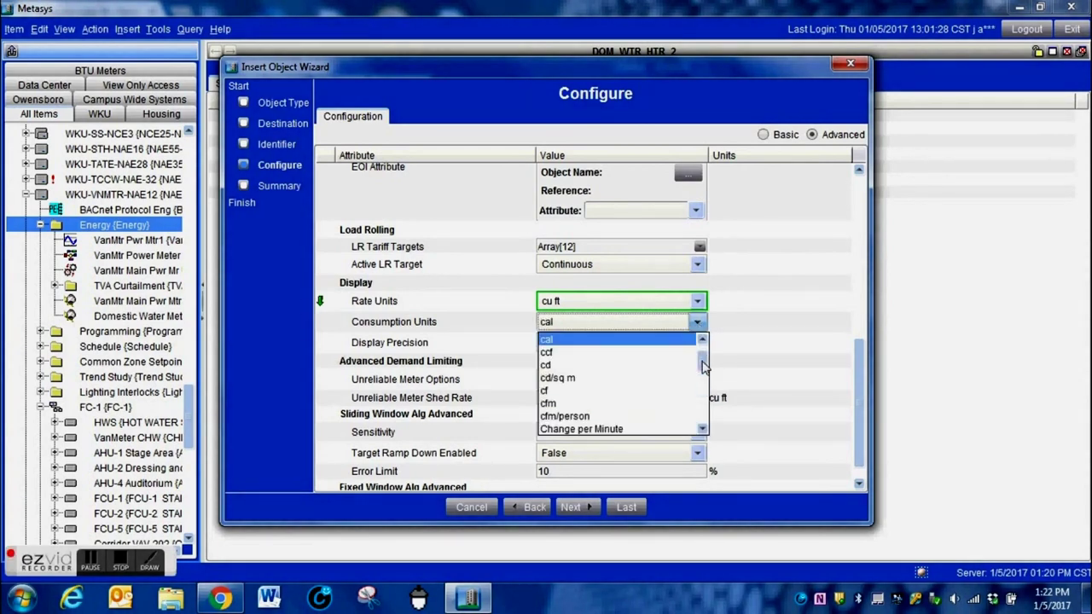
key("c")
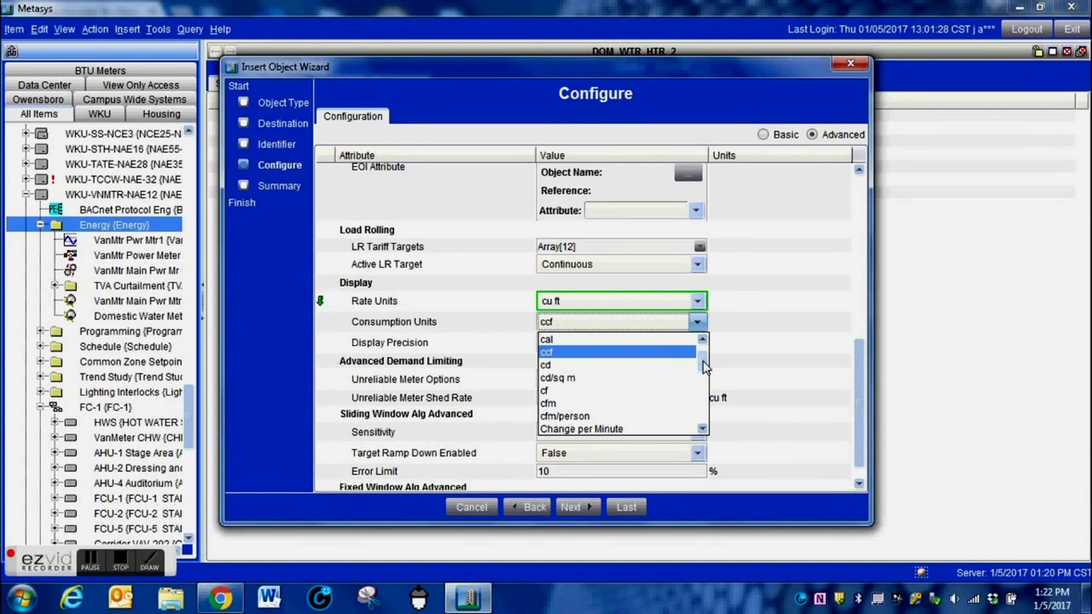
left_click(704, 414)
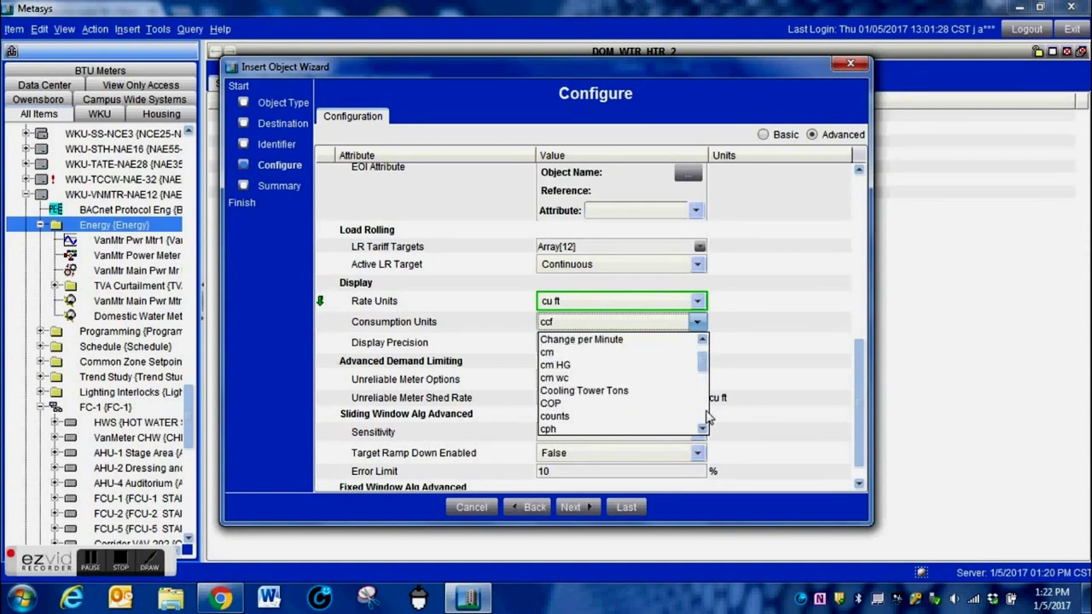
left_click(707, 416)
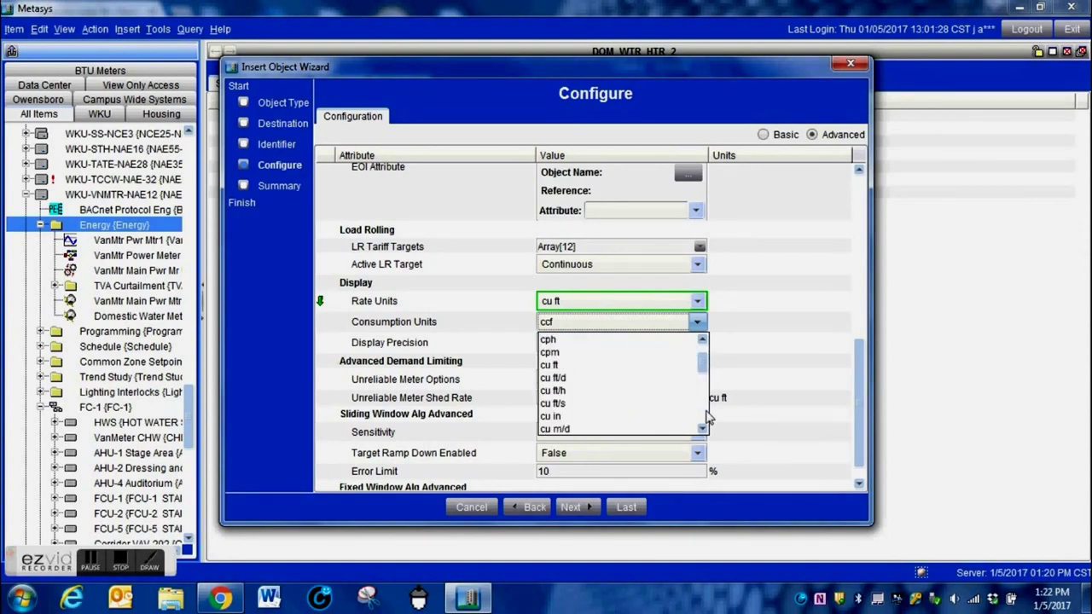
left_click(559, 369)
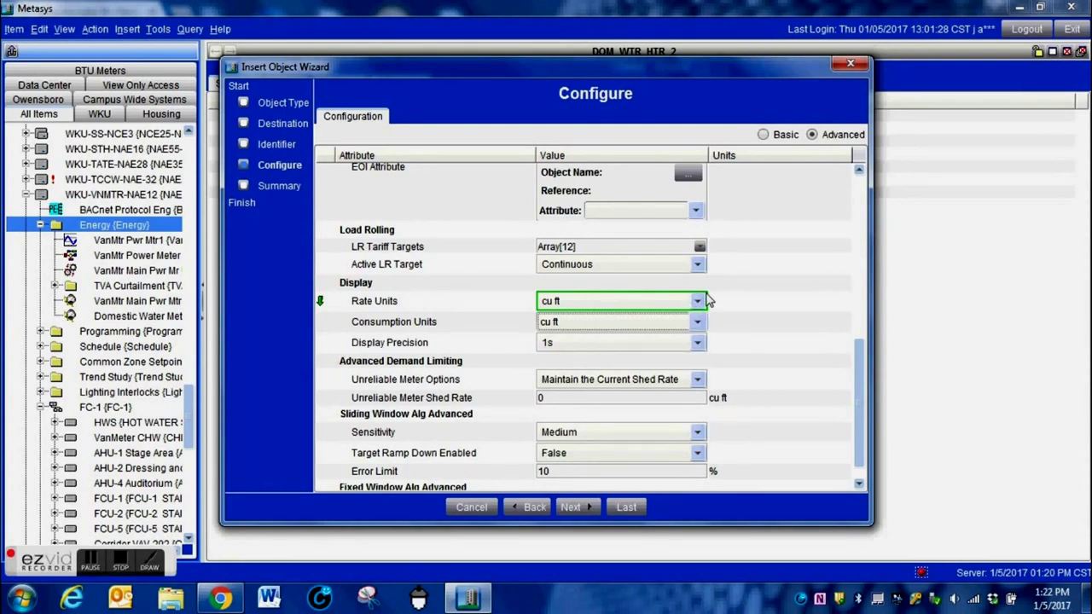
key("Tab")
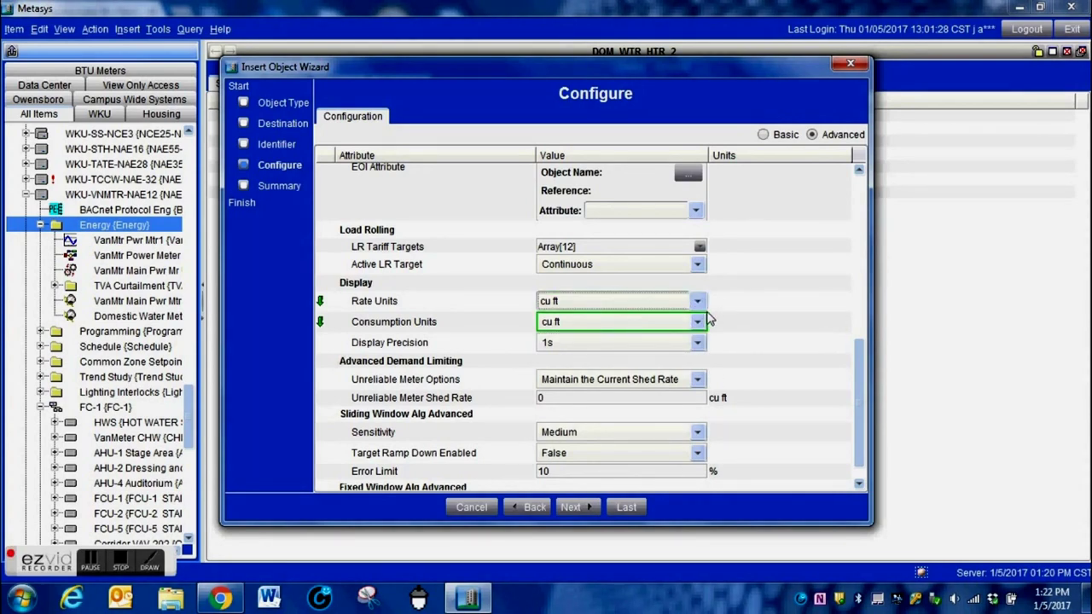
left_click(698, 301)
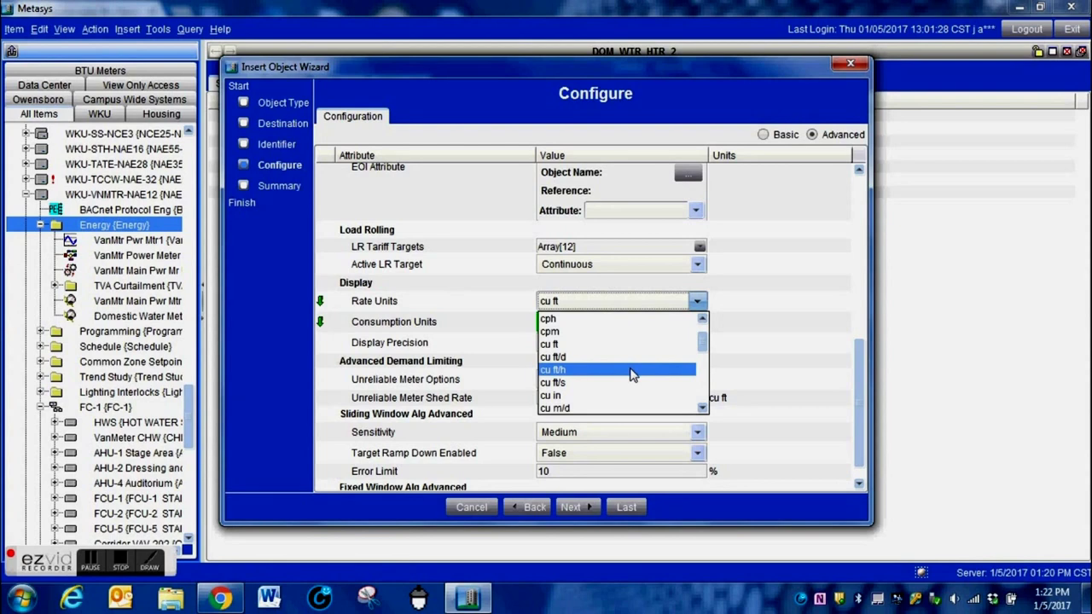
left_click(748, 318)
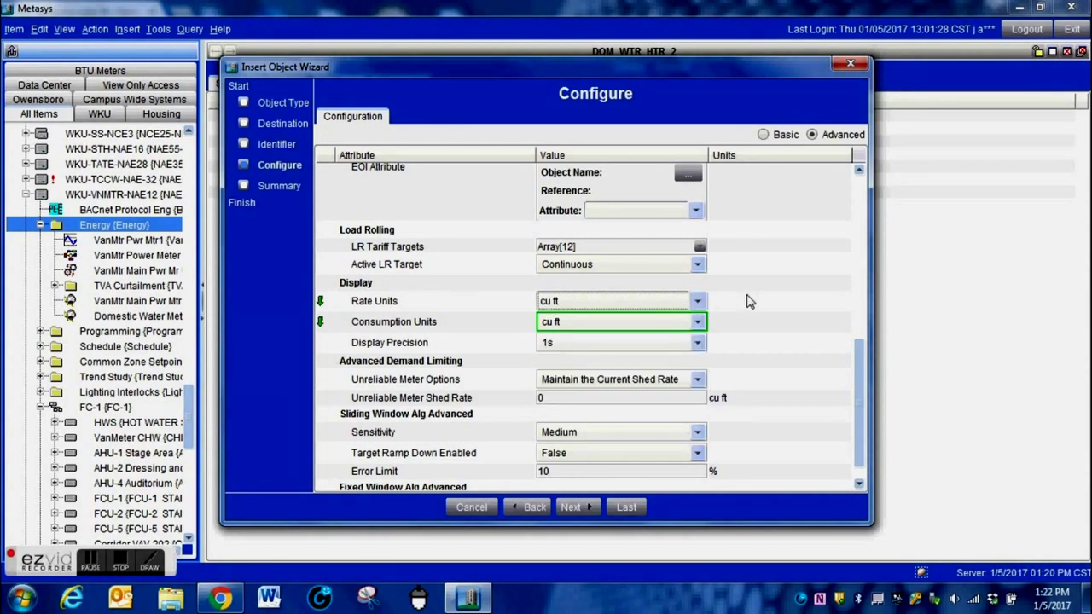
Finish creating the Domestic Water Profile without adding extensions and open its consumption profile view.
left_click(579, 506)
left_click(627, 508)
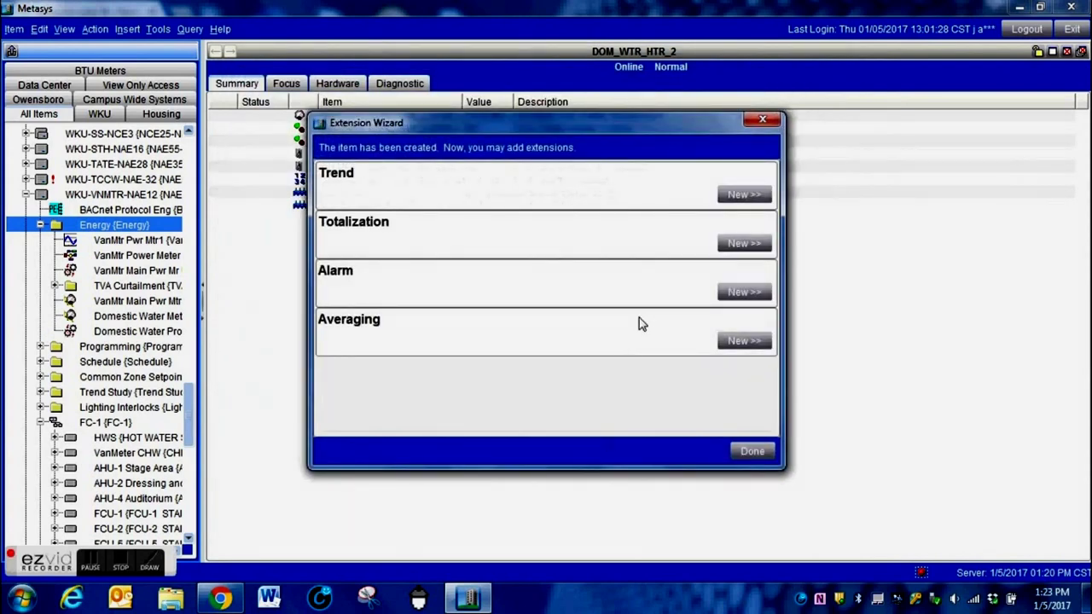
left_click(749, 451)
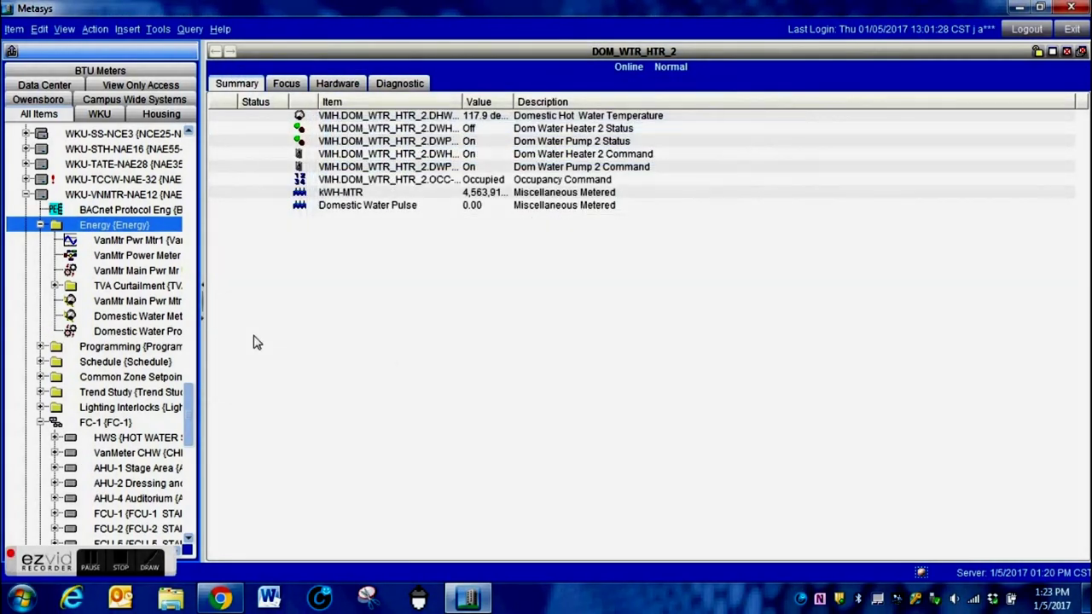
double_click(162, 333)
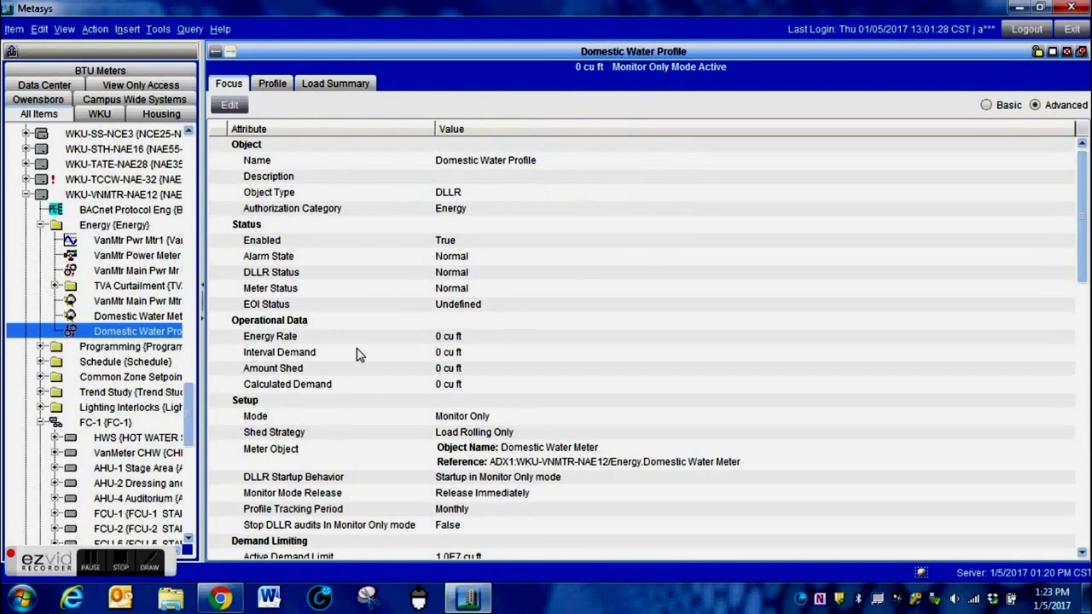
left_click(273, 86)
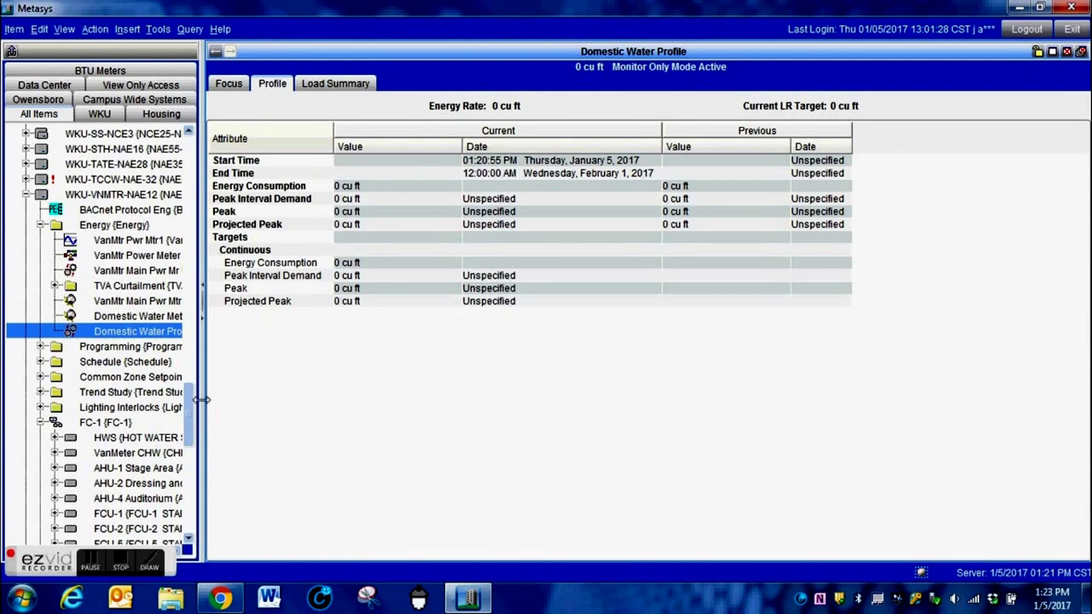
View the consumption profile of the existing Domestic Water Profile in the WKU-CHYHL-NAE17 Energy folder for comparison.
left_click_drag(195, 407, 203, 298)
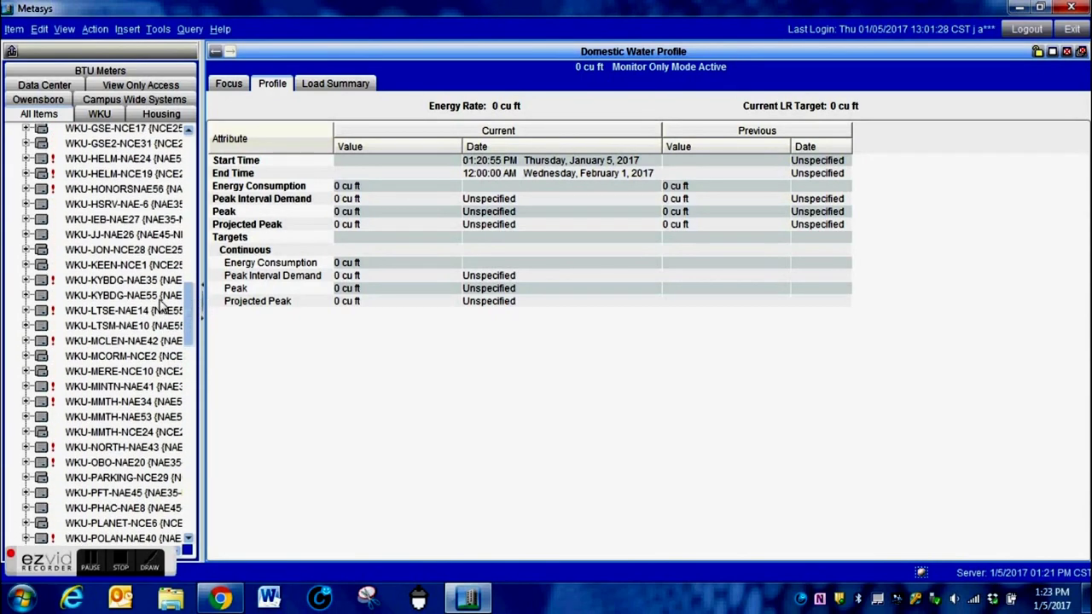
left_click(191, 166)
scroll(191, 164, "up", 1)
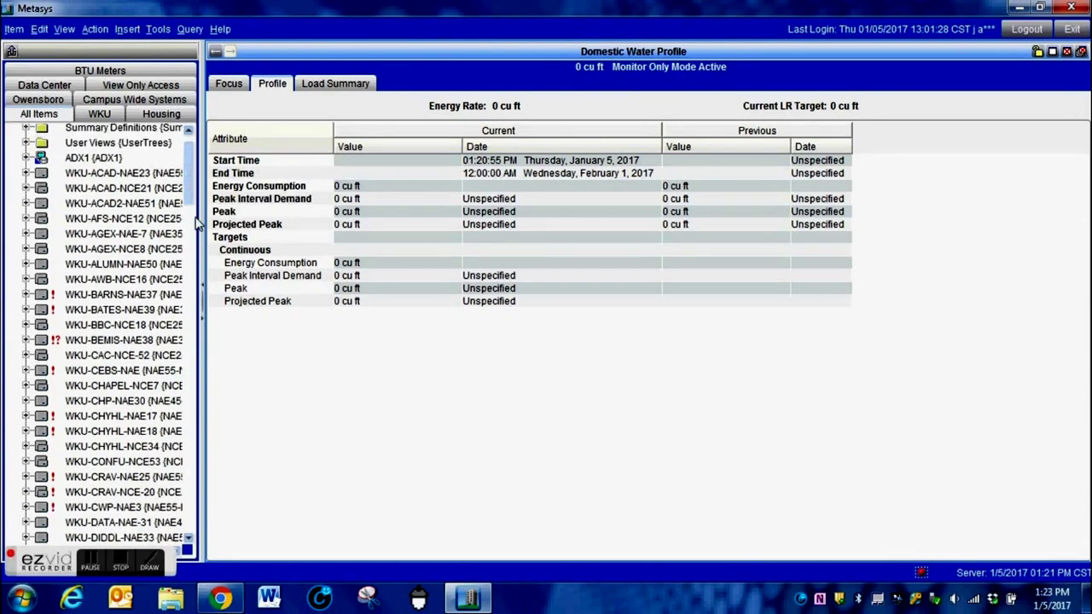
left_click(26, 416)
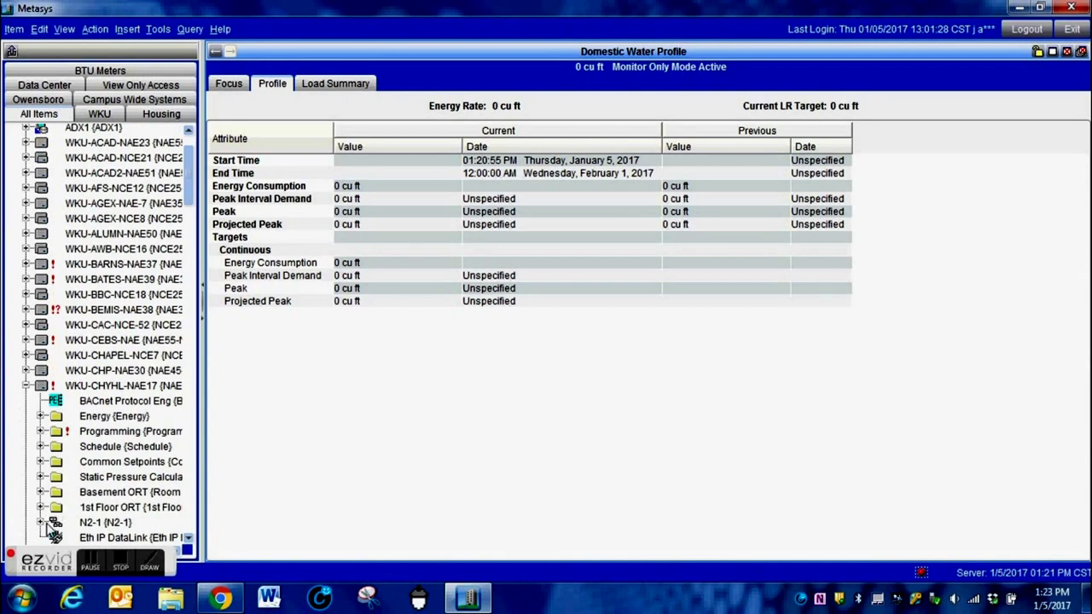
left_click(38, 417)
left_click(111, 476)
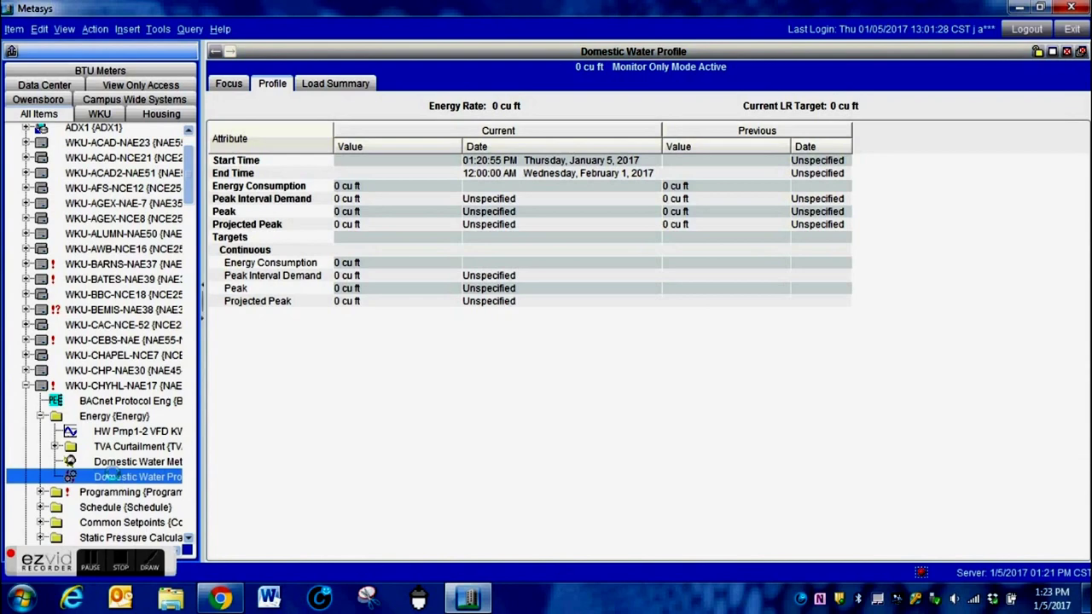
left_click(266, 85)
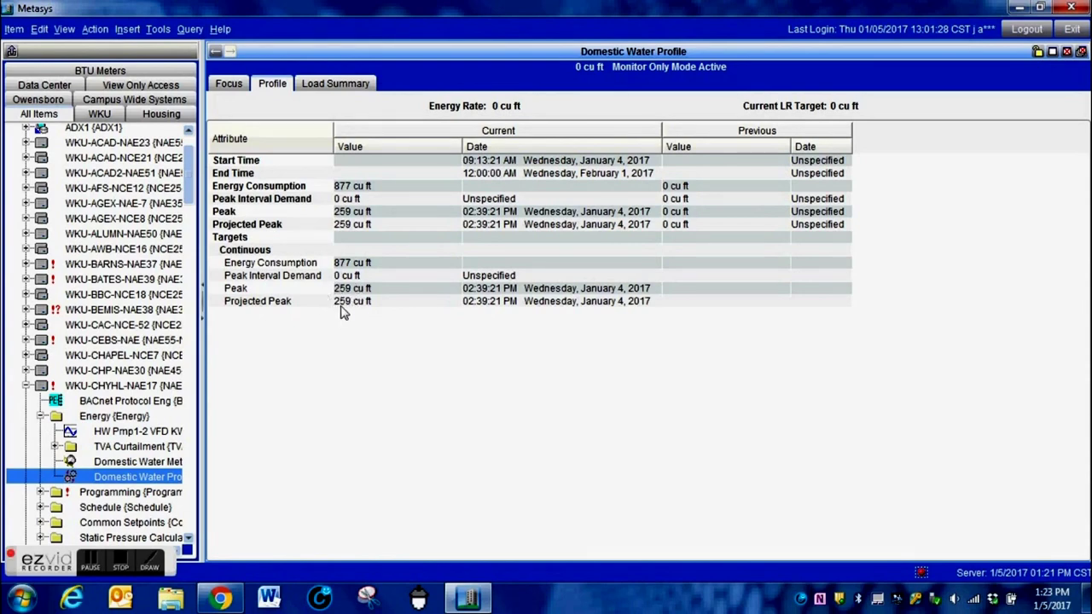
Return to the Domestic Water Profile under WKU-VNMTR-NAE12 and view its consumption profile.
scroll(190, 198, "down", 1)
left_click_drag(189, 198, 202, 442)
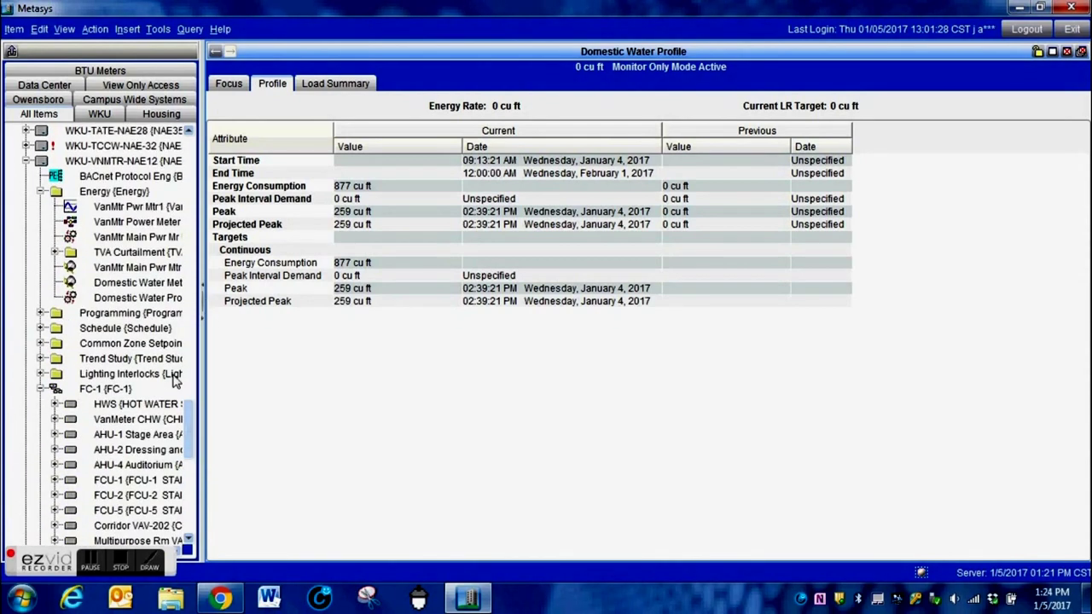
left_click(141, 297)
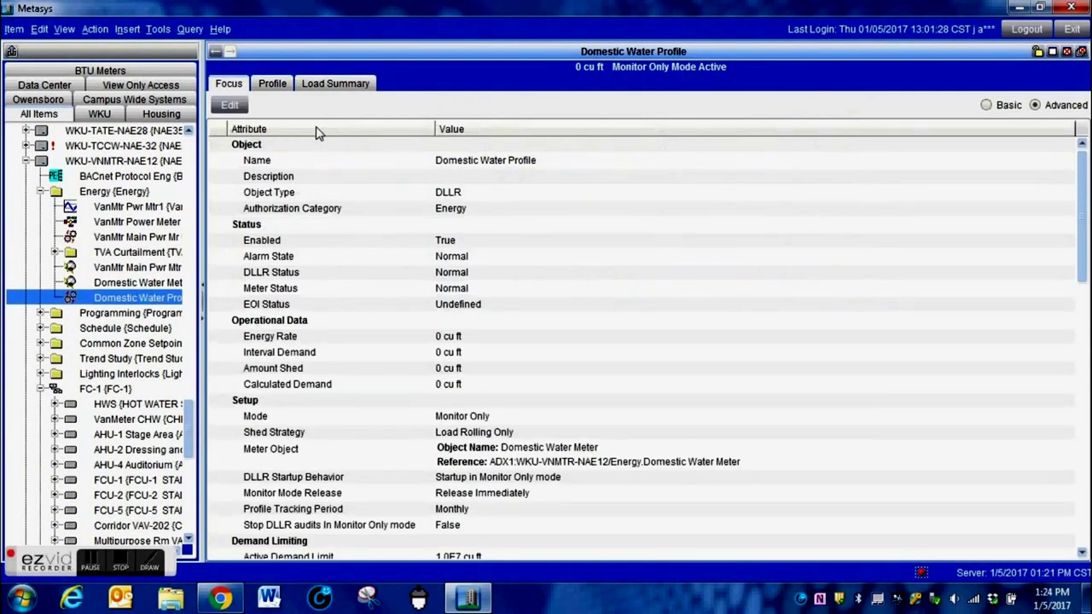
left_click(283, 89)
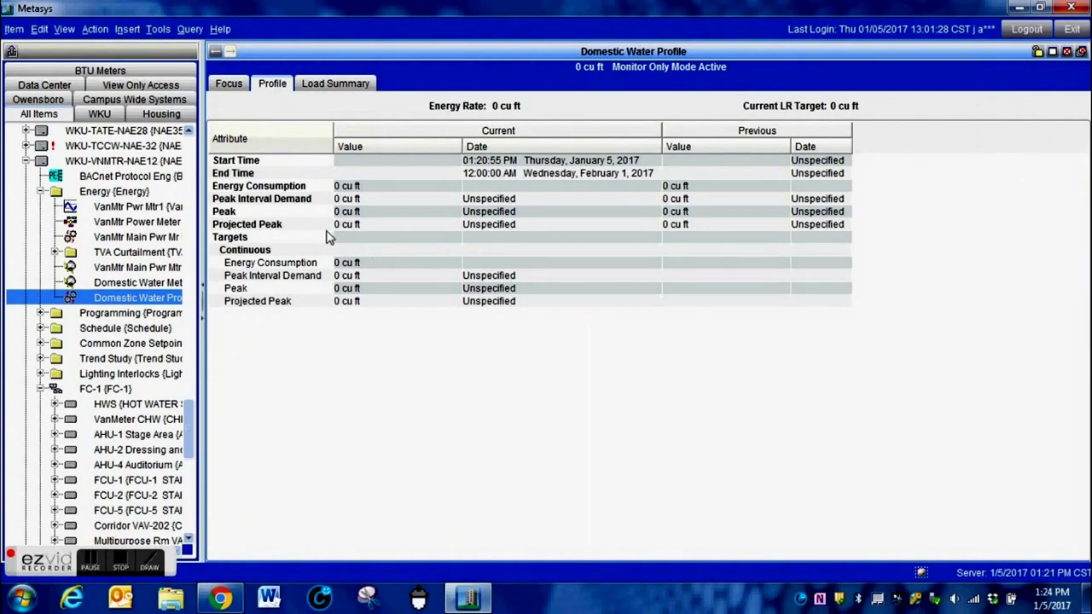